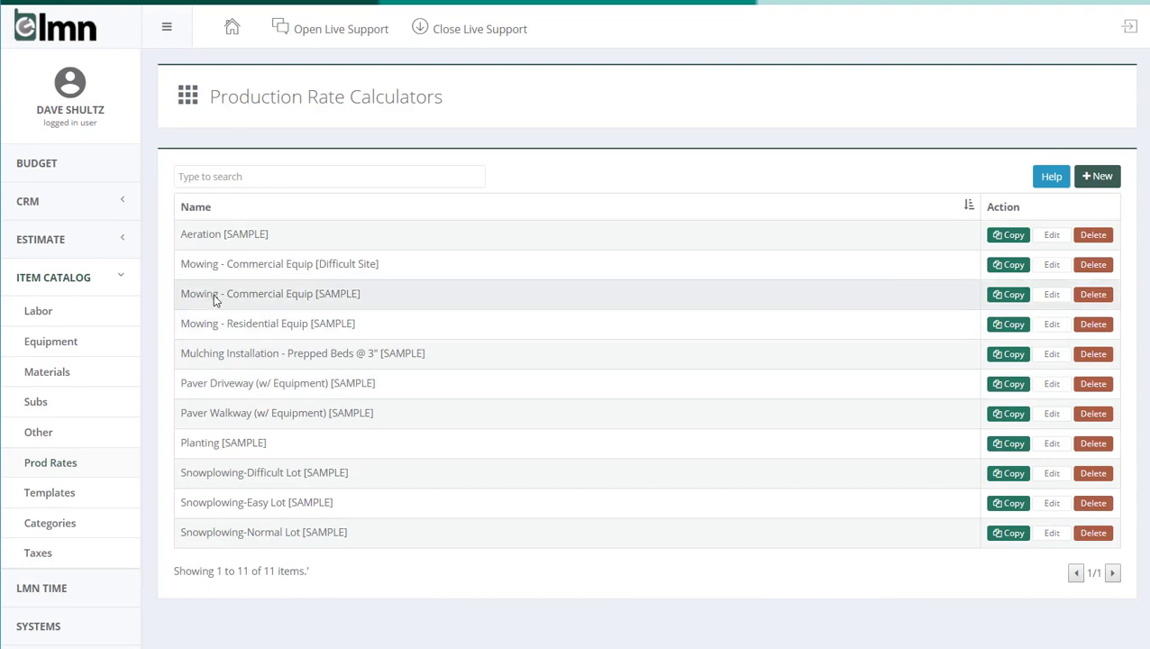
# Open the Mowing - Commercial Equip [SAMPLE] production rate calculator and examine its tasks, units of measure and installation rates
pyautogui.click(214, 299)
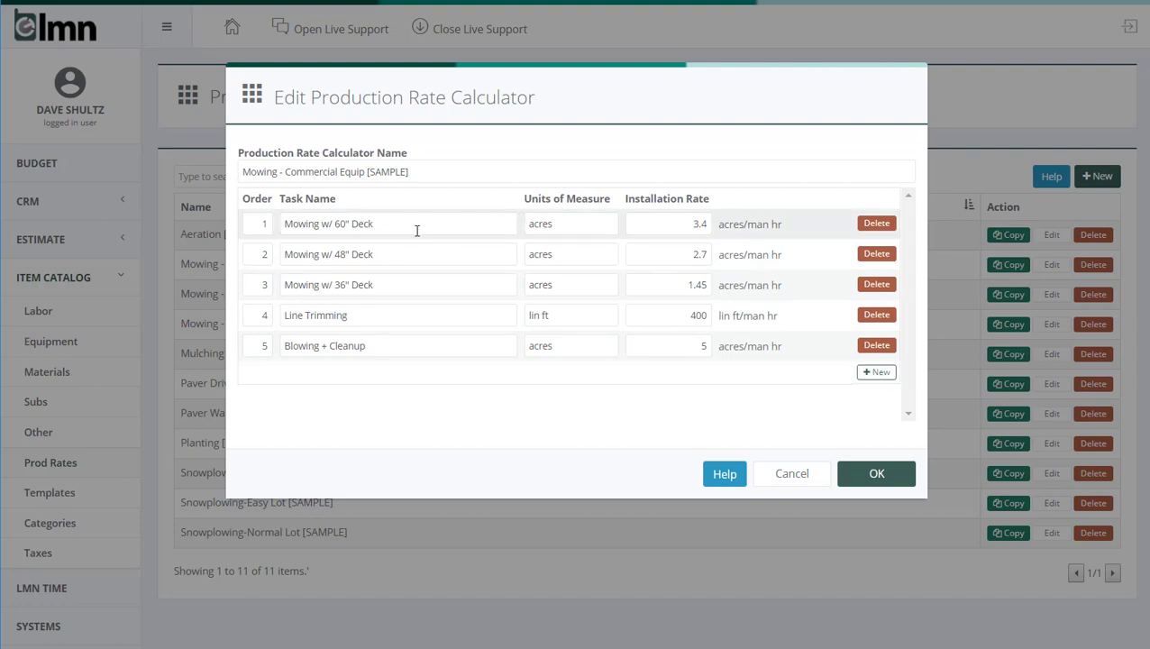
pyautogui.click(333, 223)
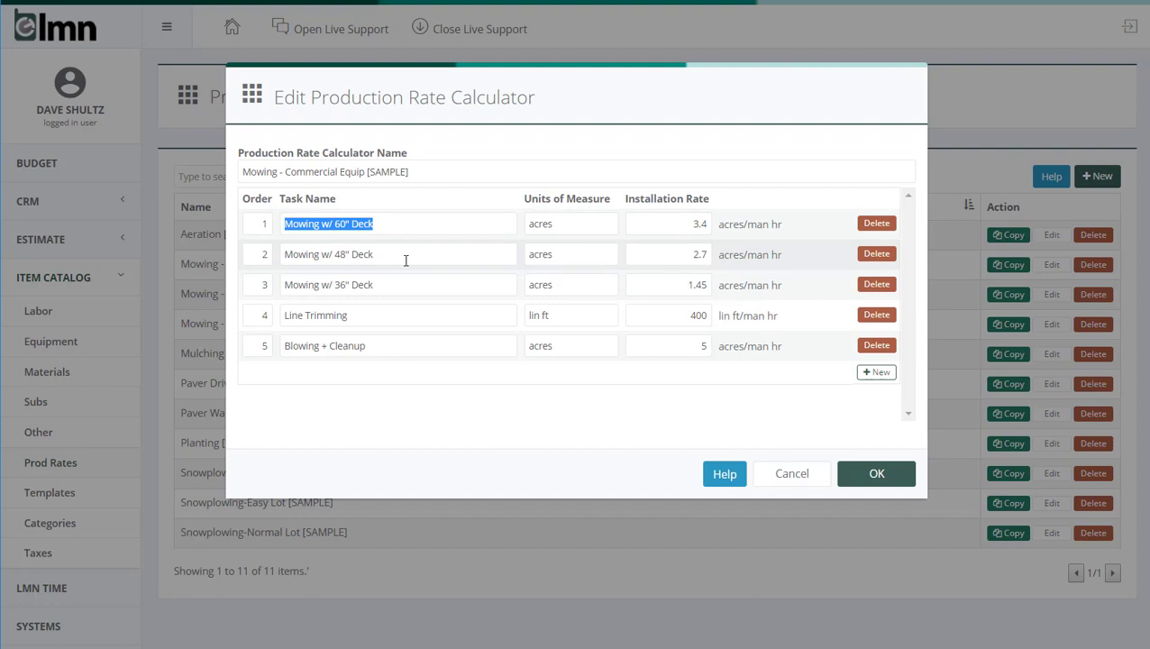
pyautogui.click(302, 254)
pyautogui.click(307, 285)
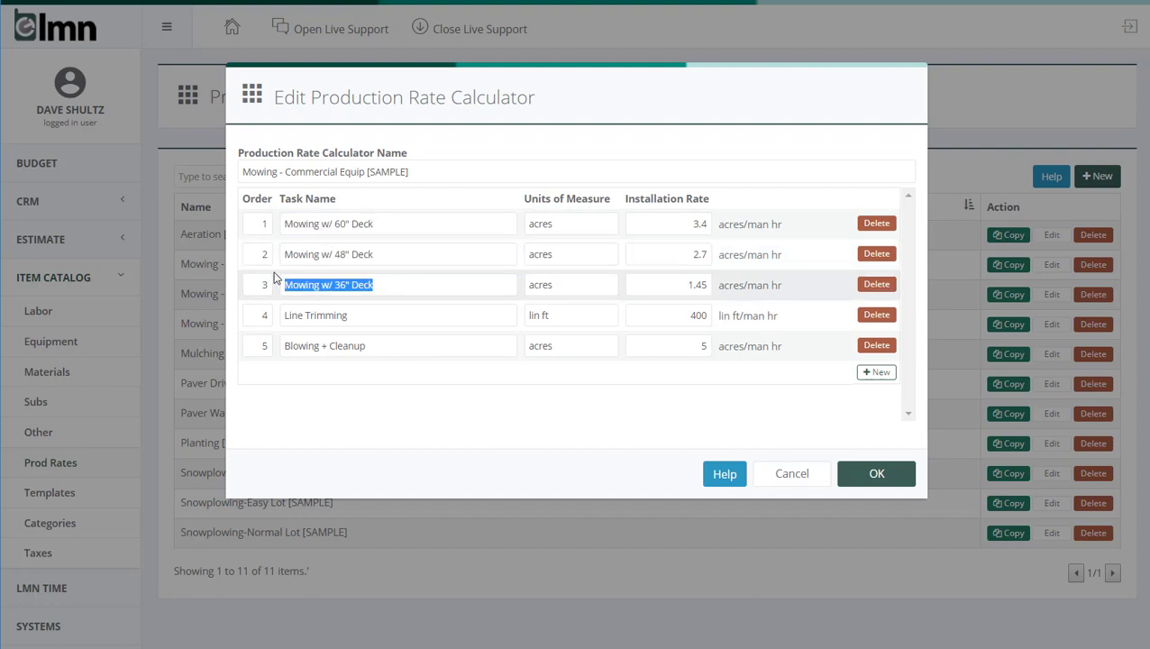
pyautogui.click(404, 414)
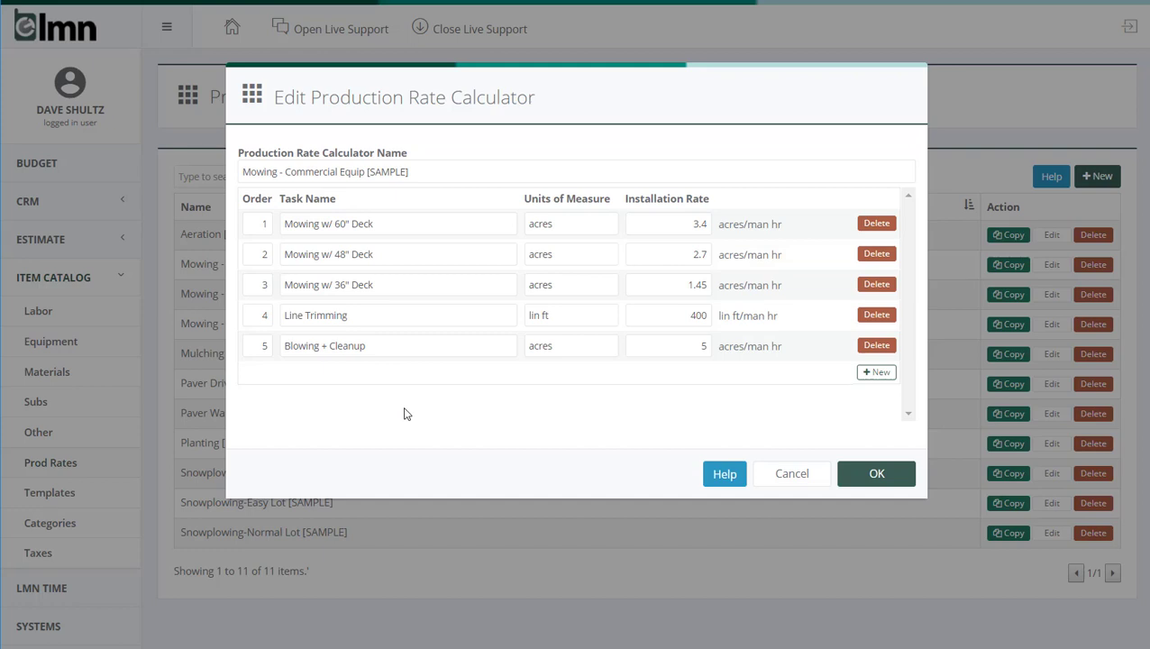
pyautogui.click(329, 314)
pyautogui.click(410, 347)
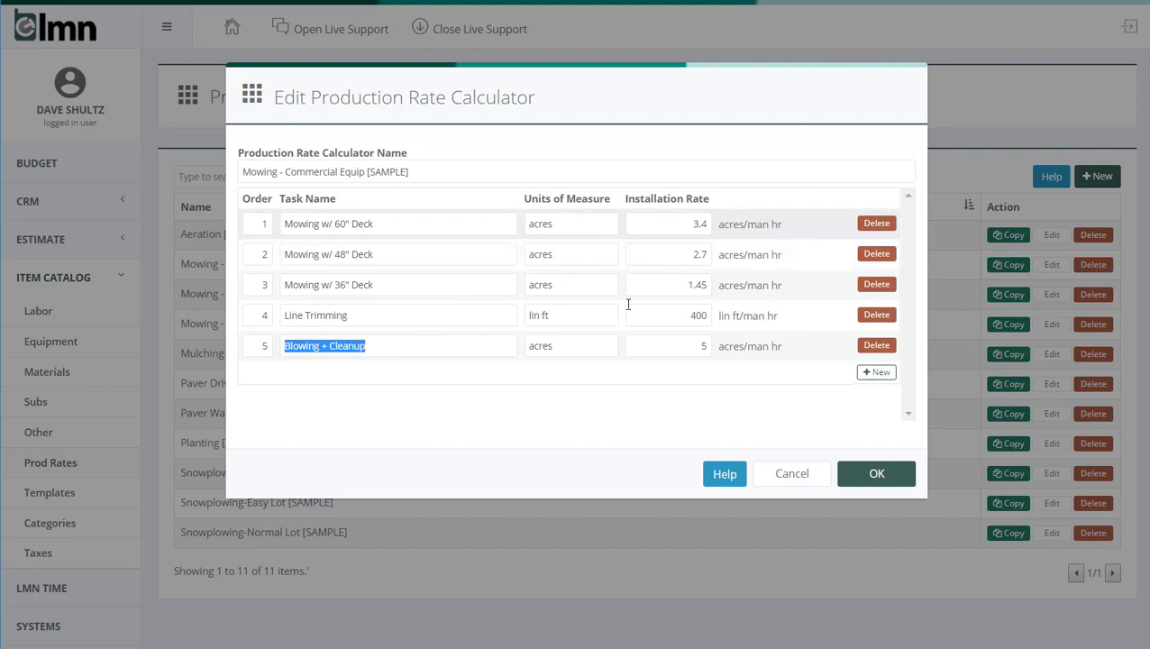
pyautogui.click(562, 315)
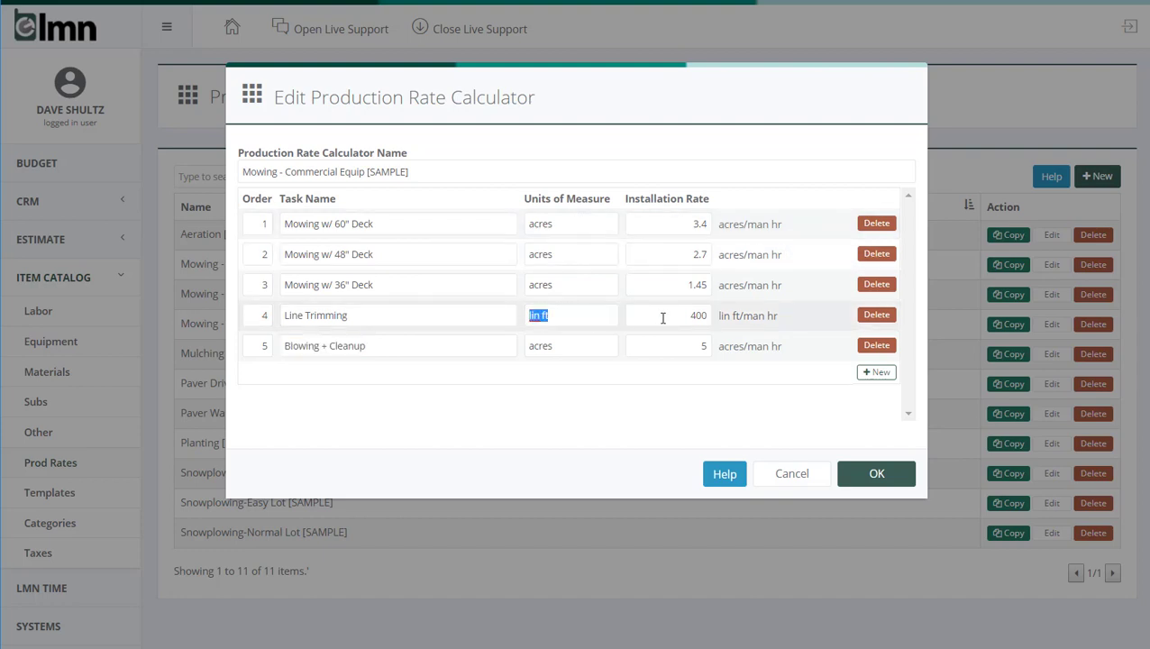
pyautogui.click(616, 394)
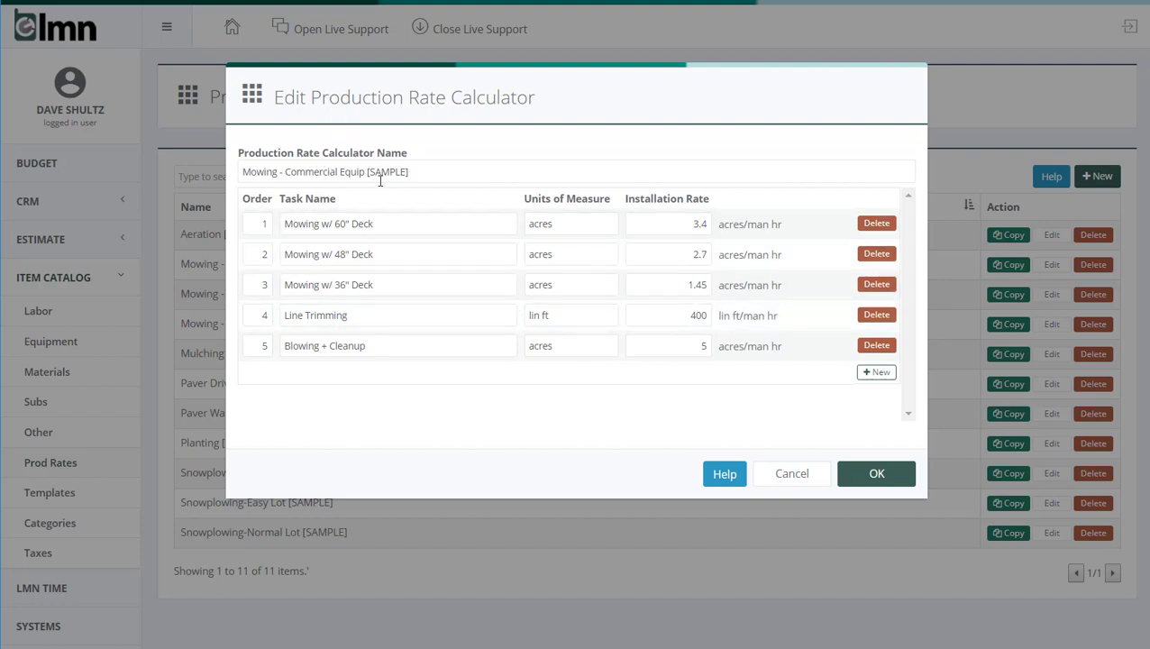
pyautogui.tripleClick(380, 254)
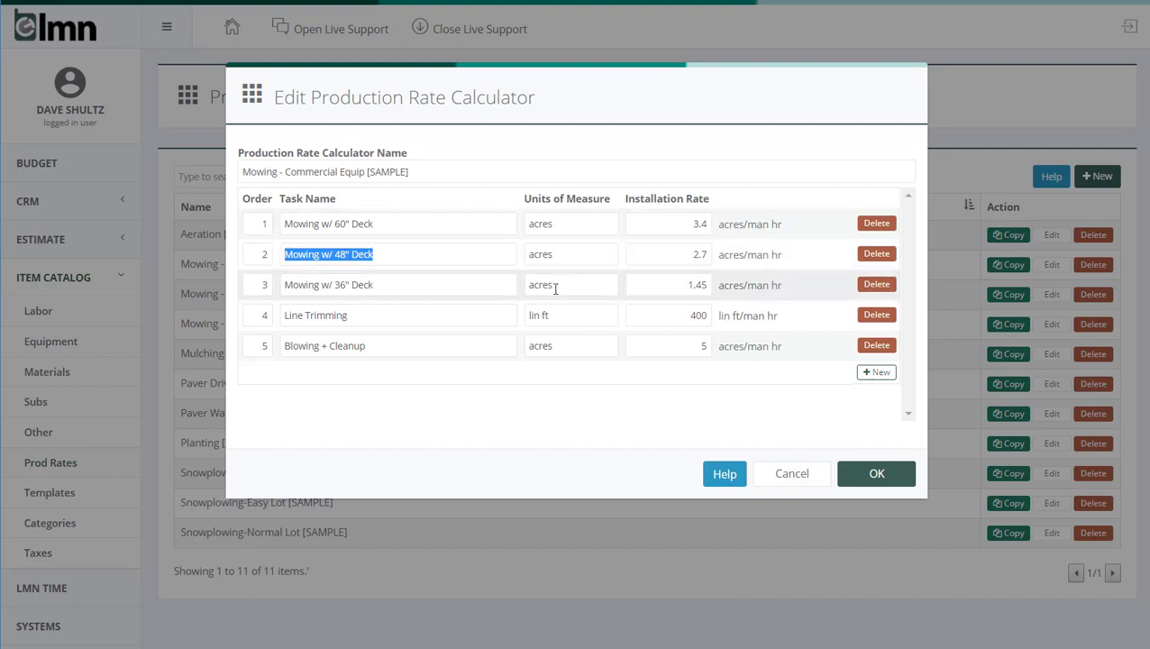
pyautogui.click(553, 255)
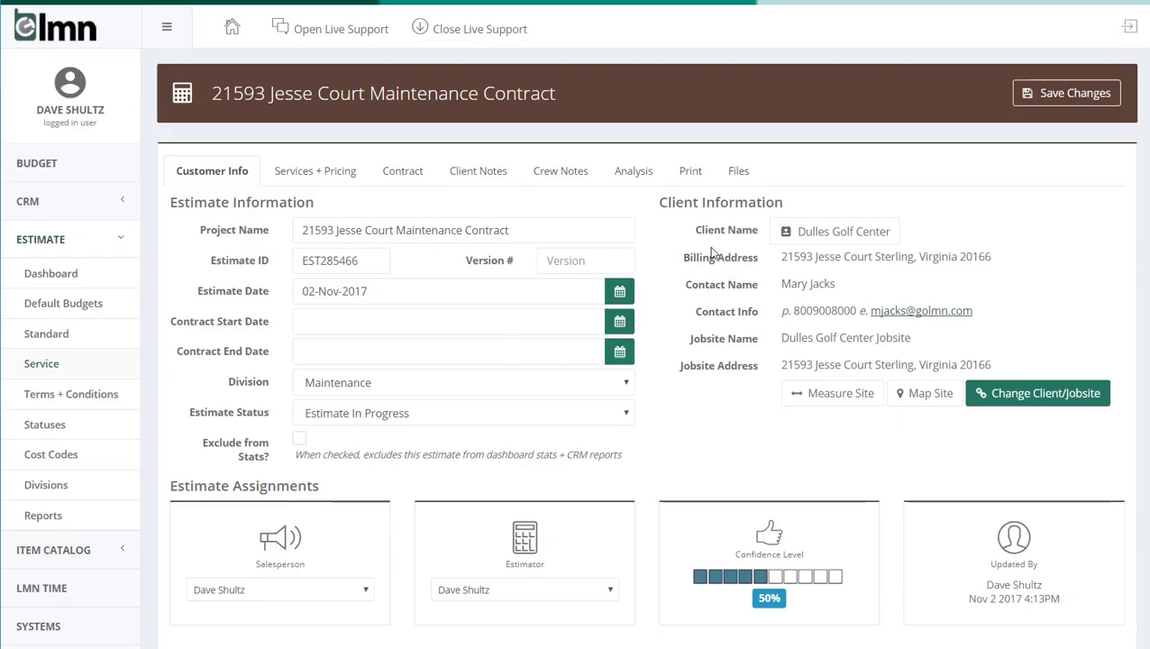
# Measure the turf area of the Dulles Golf Center jobsite by outlining the driving range field on the satellite map
pyautogui.click(838, 394)
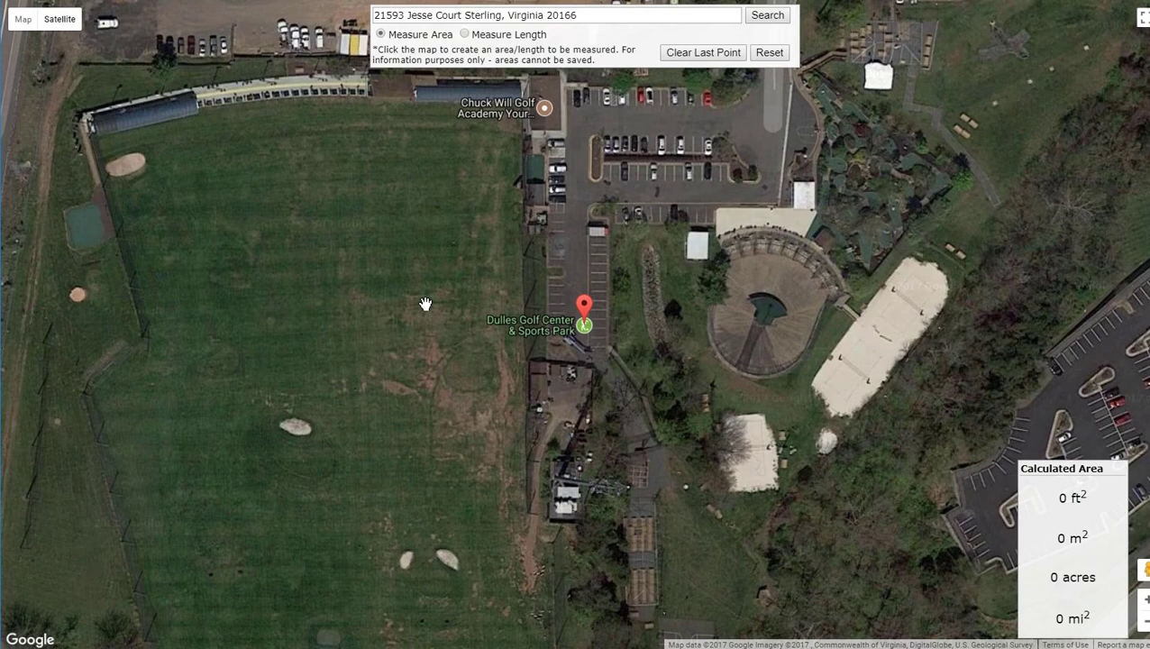
pyautogui.scroll(-1, 425, 304)
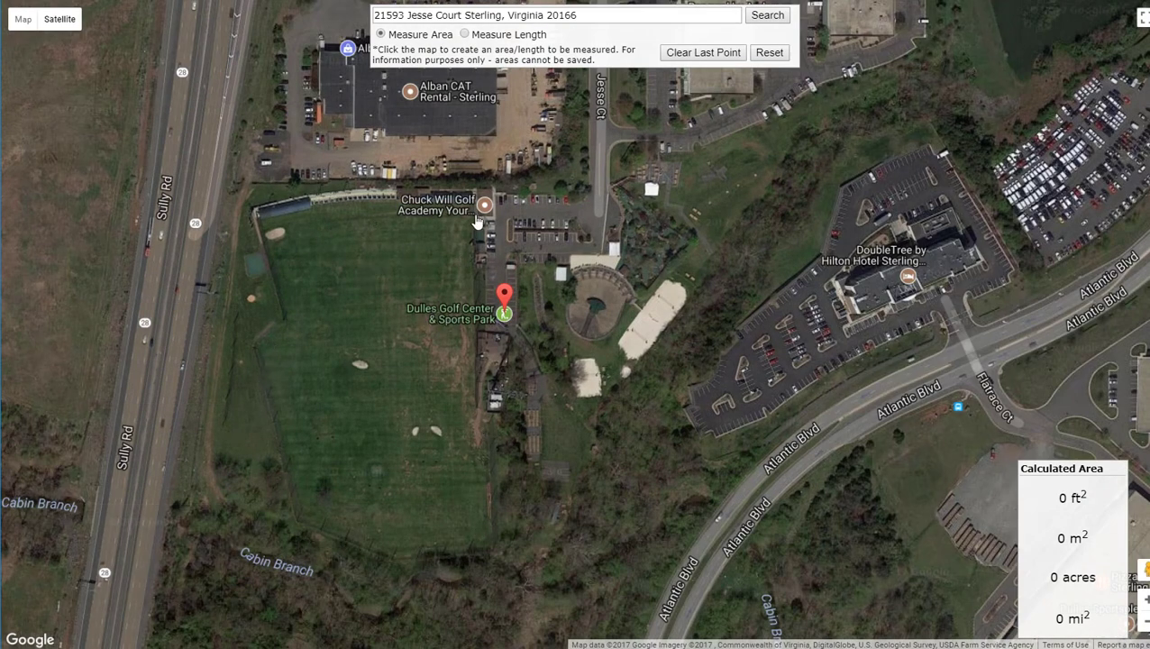
pyautogui.click(255, 214)
pyautogui.click(281, 312)
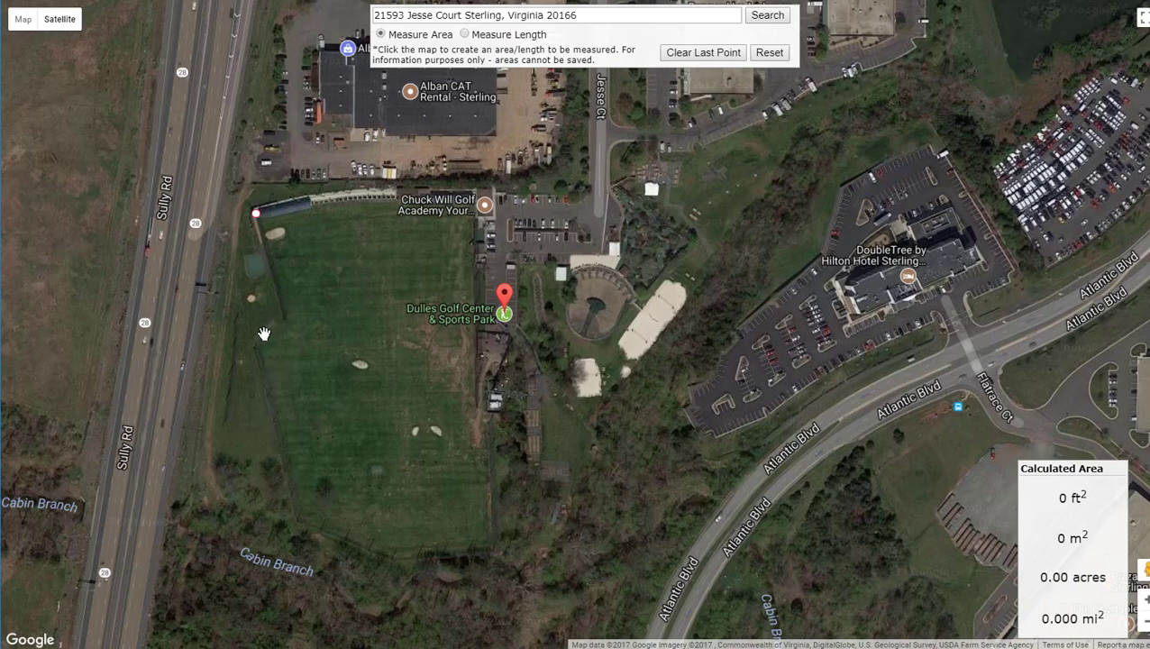
pyautogui.click(254, 345)
pyautogui.click(292, 524)
pyautogui.click(392, 559)
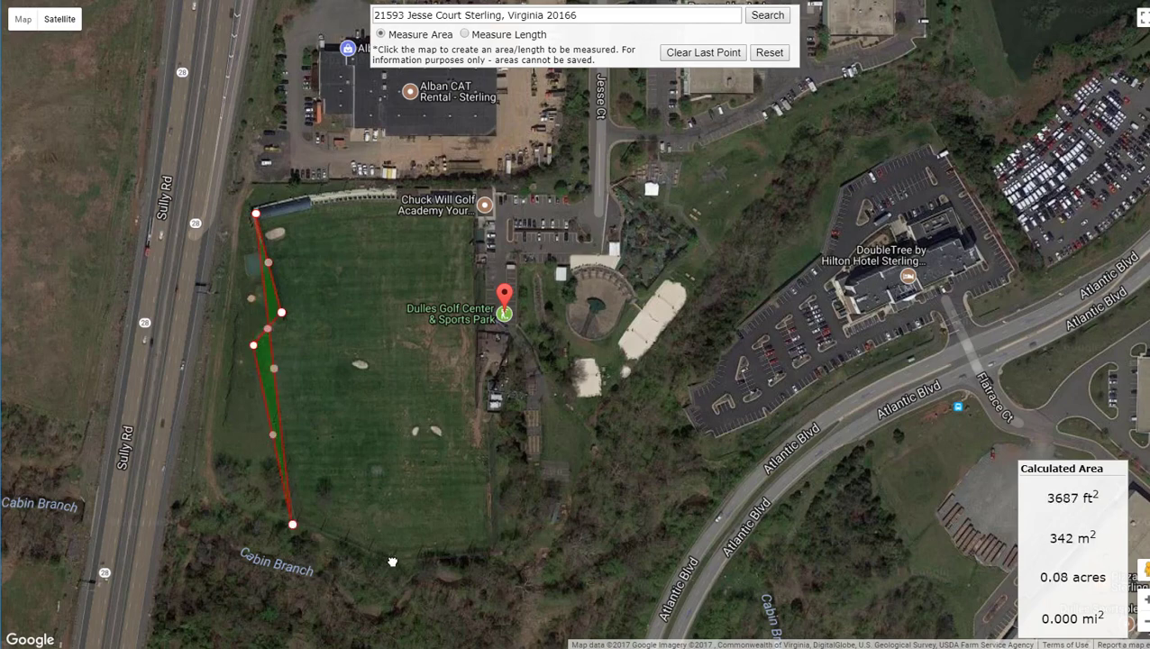
pyautogui.click(486, 549)
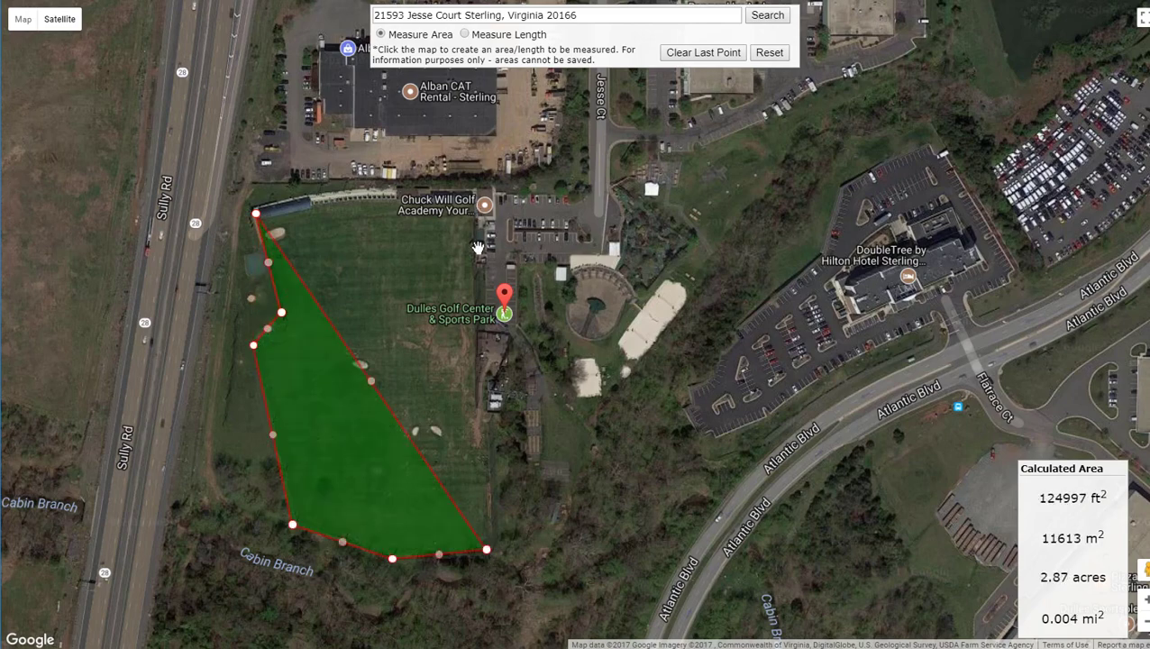
pyautogui.click(461, 208)
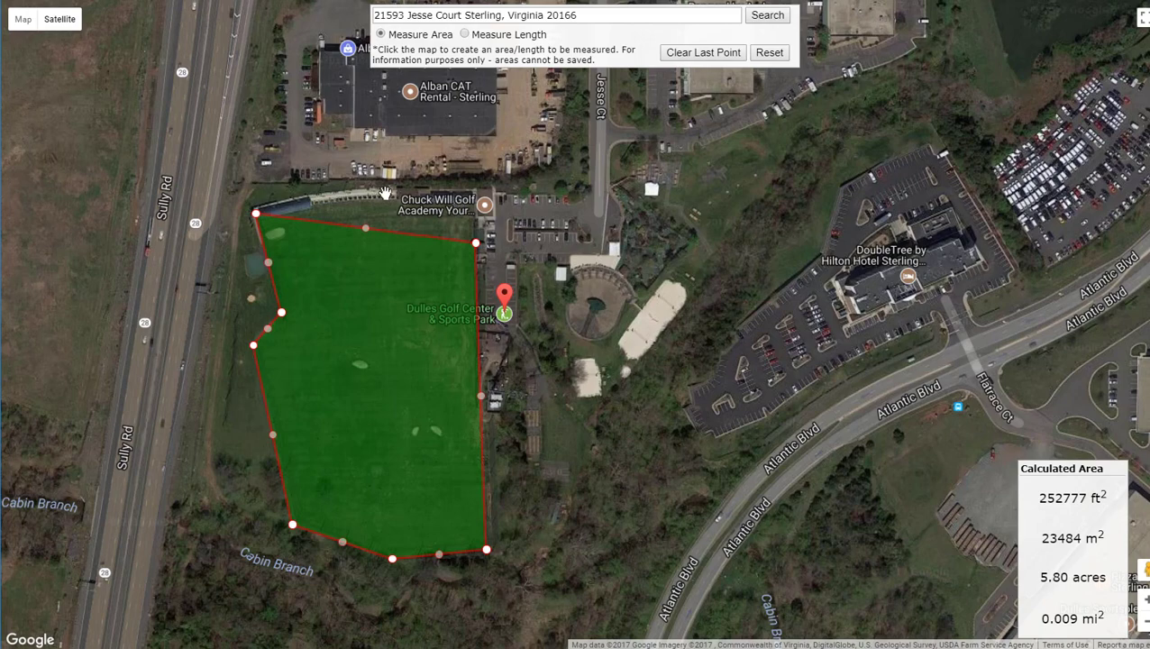
pyautogui.moveTo(369, 208); pyautogui.dragTo(361, 196)
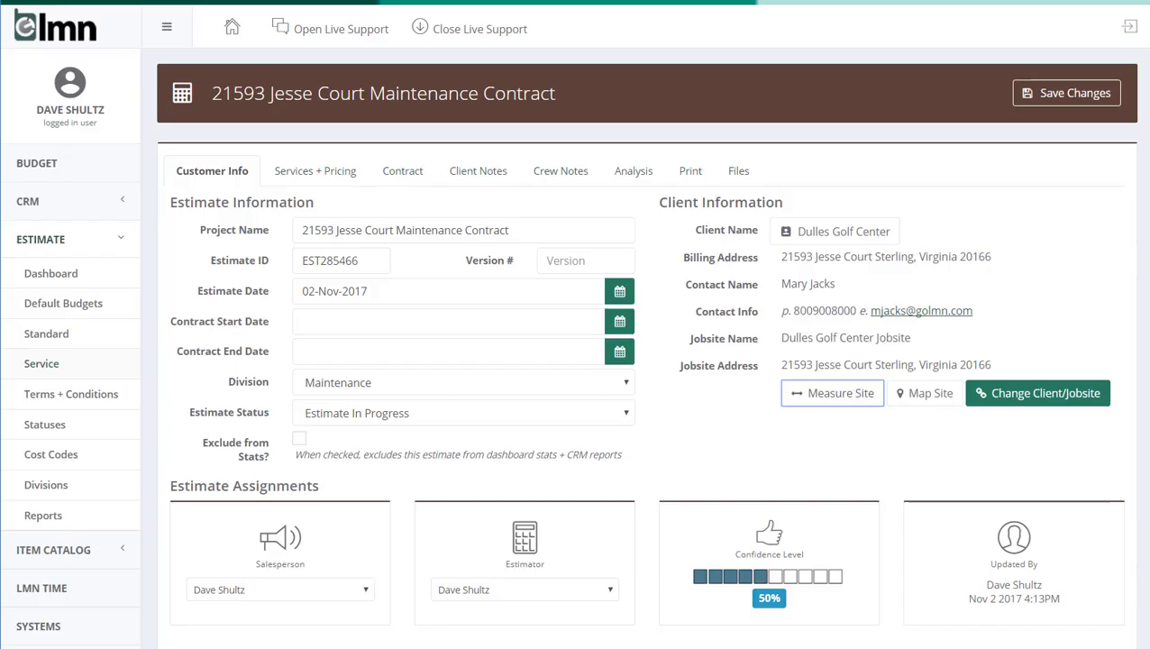
# Open the Mowing service's pricing in the maintenance contract estimate and choose the Mowing - Commercial Equip [SAMPLE] calculator for Maintenance Labor
pyautogui.click(330, 178)
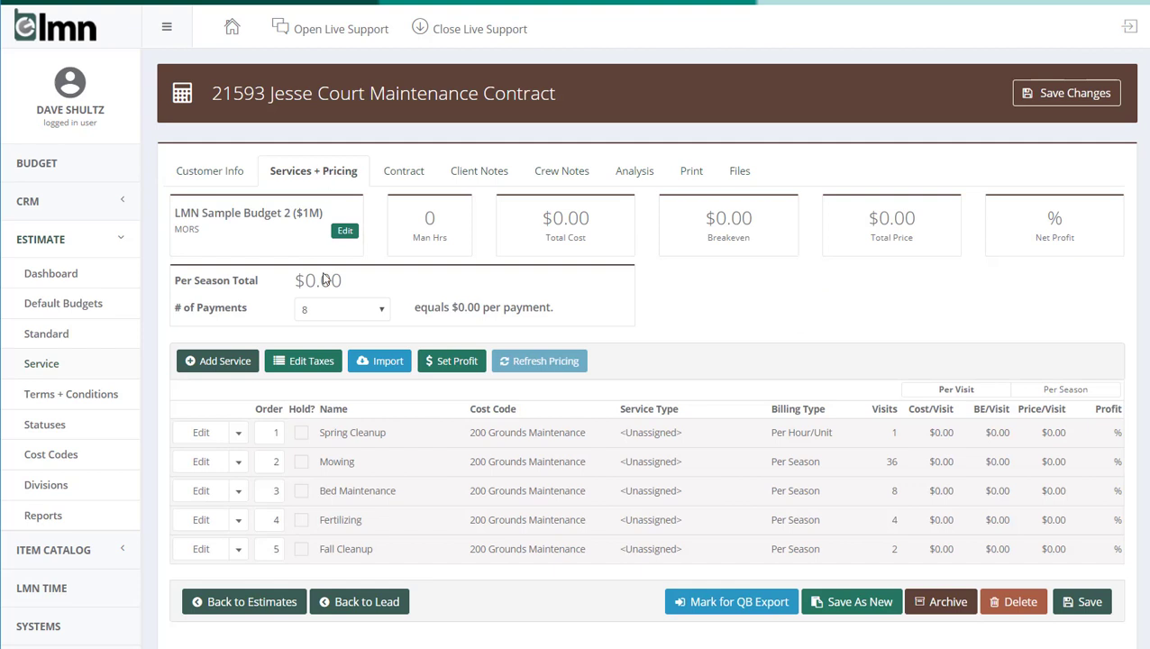
pyautogui.click(203, 462)
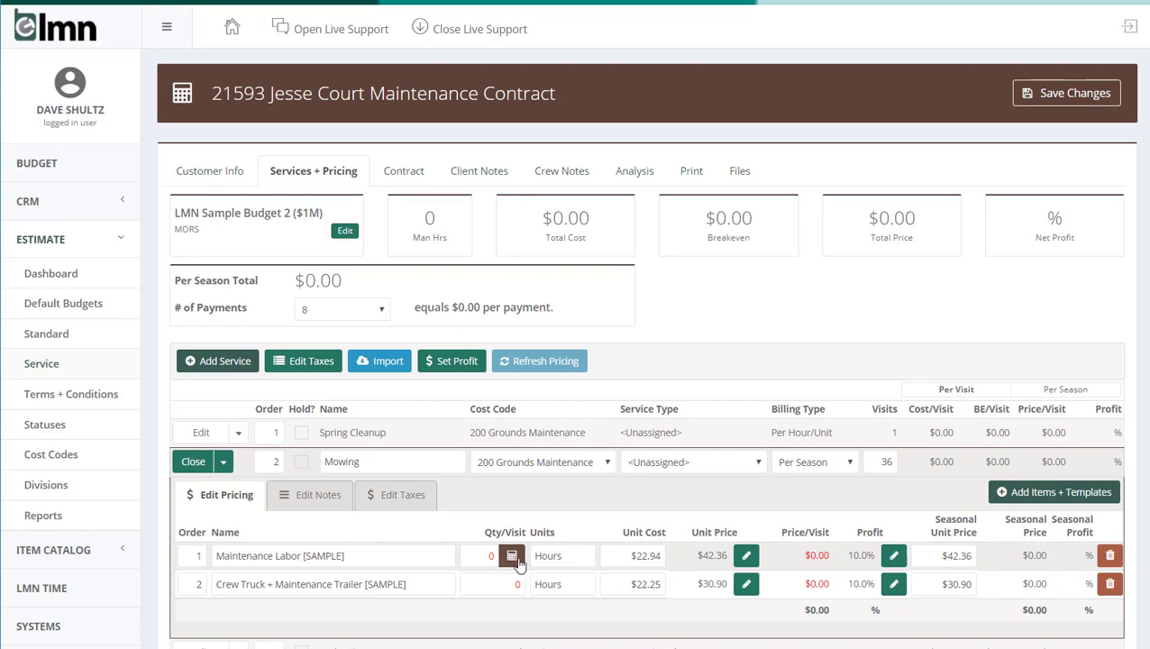
pyautogui.scroll(-1, 545, 492)
pyautogui.scroll(-3, 545, 491)
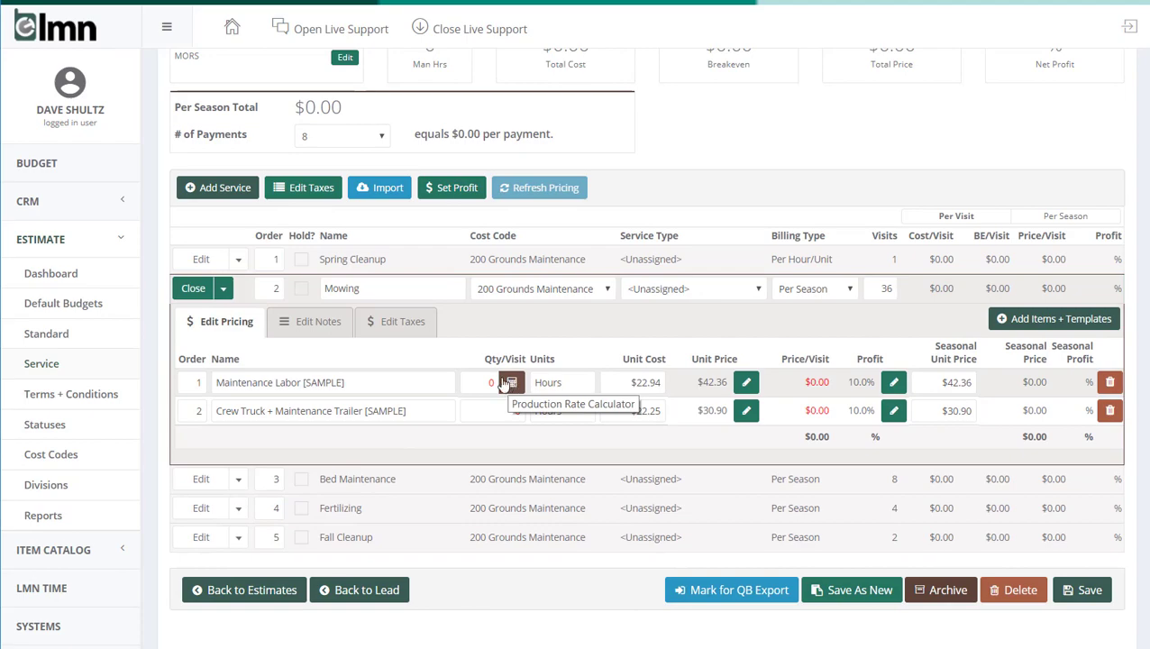
pyautogui.click(511, 382)
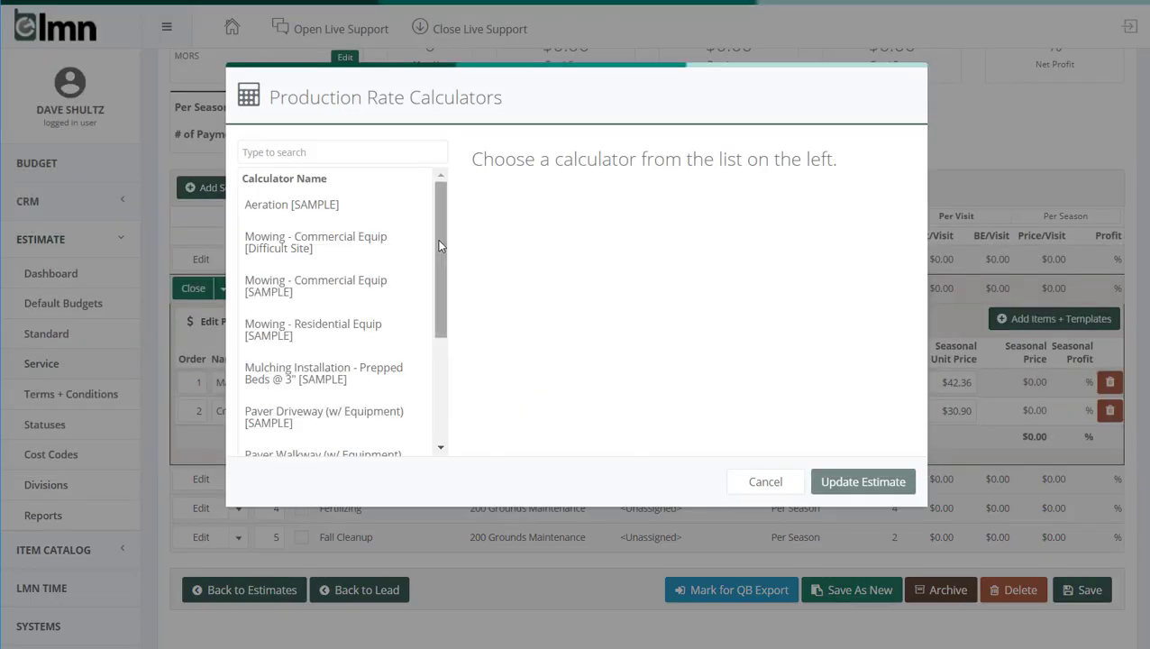
pyautogui.click(344, 283)
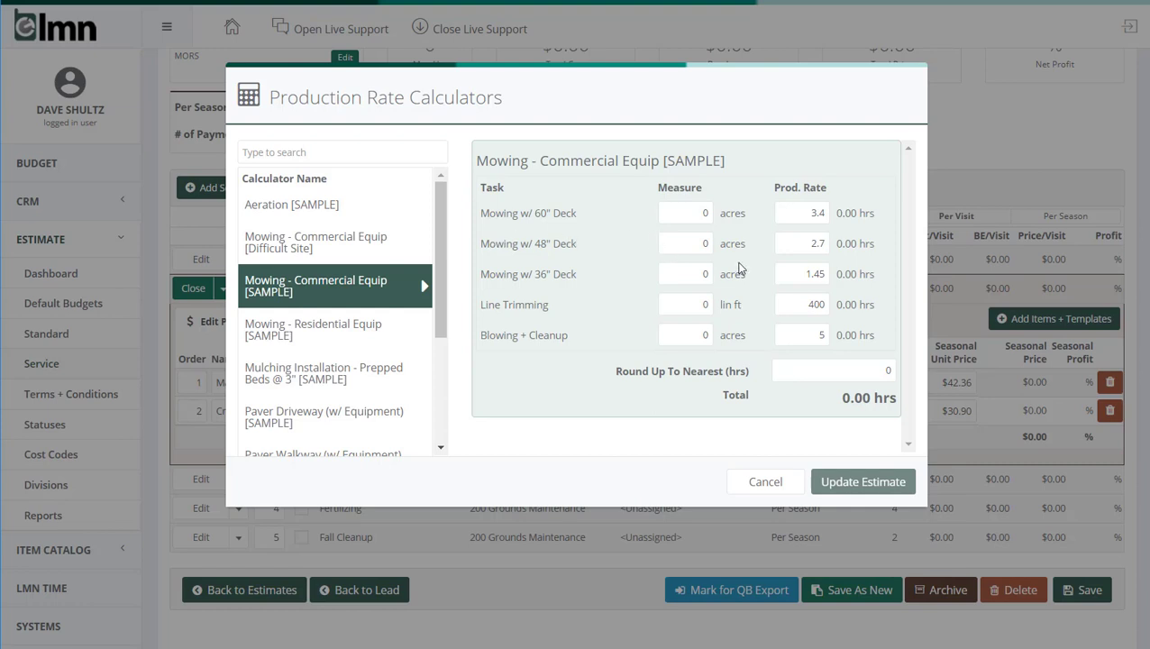
# Enter 6.31 acres for Mowing w/ 48" Deck, 800 lin ft for Line Trimming and 2 acres for Blowing + Cleanup, and update the estimate
pyautogui.moveTo(687, 243); pyautogui.dragTo(744, 247)
pyautogui.write('6.31')
pyautogui.click(752, 249)
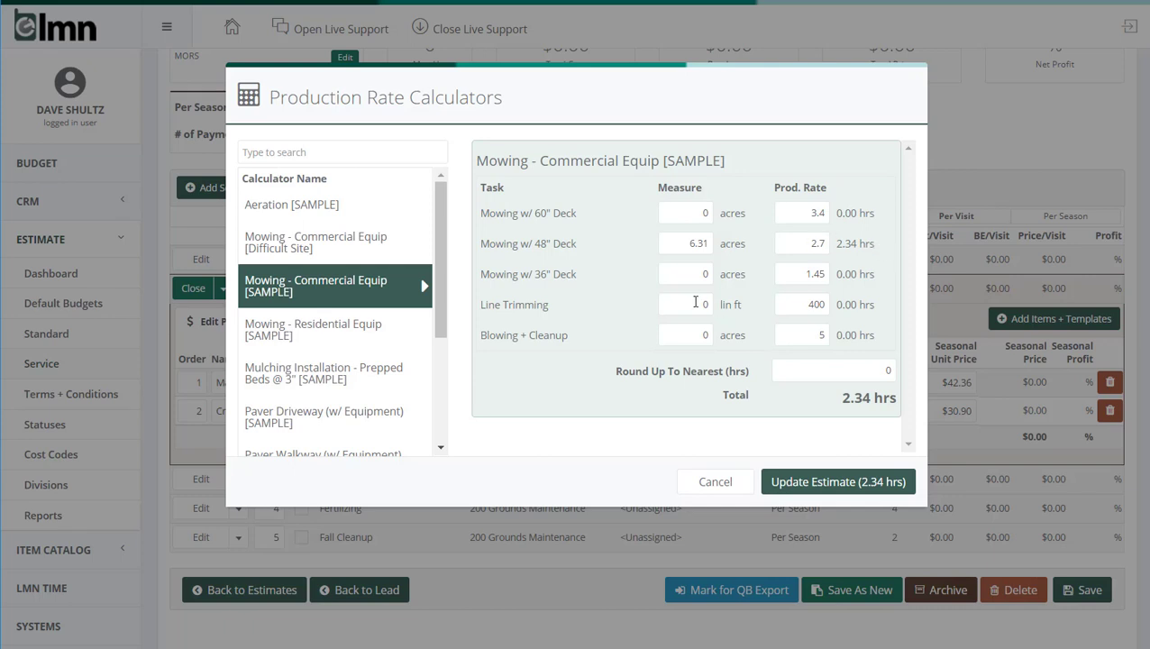
pyautogui.moveTo(702, 305); pyautogui.dragTo(734, 305)
pyautogui.write('800')
pyautogui.click(684, 335)
pyautogui.moveTo(684, 335); pyautogui.dragTo(737, 332)
pyautogui.write('2')
pyautogui.scroll(-3, 756, 342)
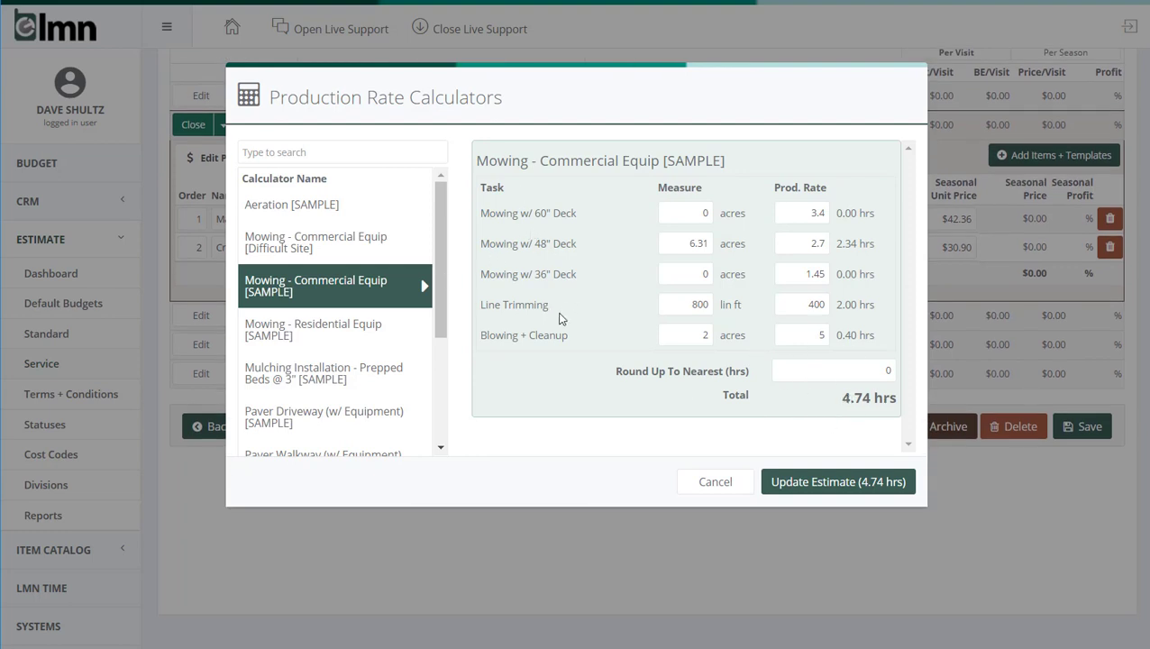
pyautogui.click(818, 488)
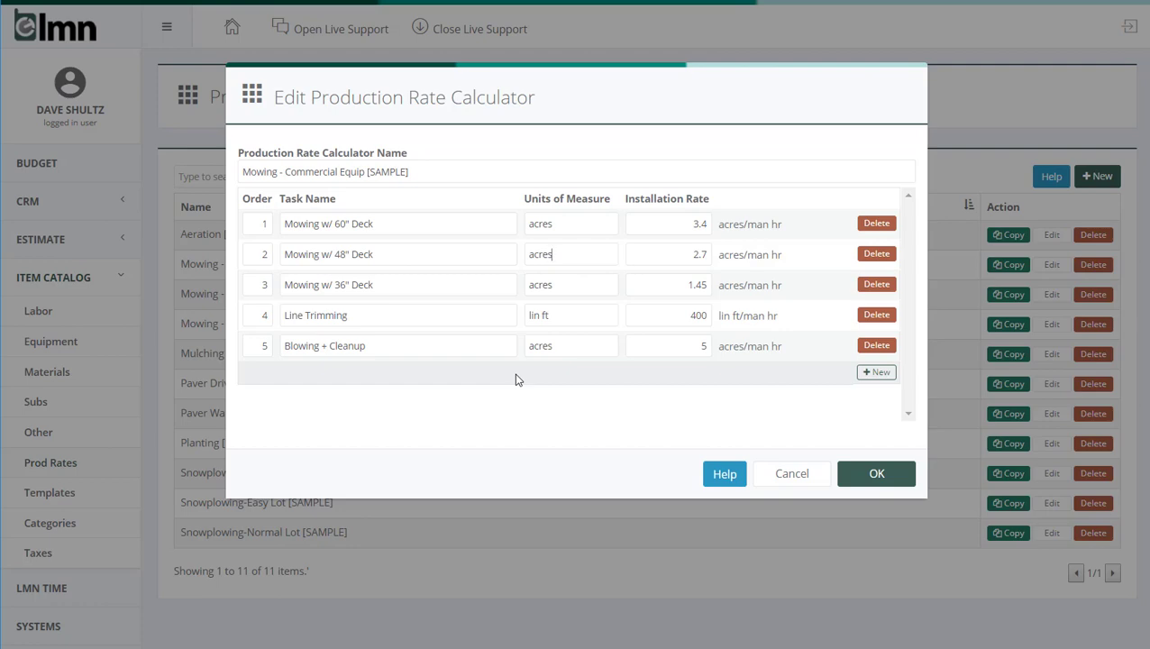
# Copy the Mowing - Commercial Equip [SAMPLE] production rate calculator and name the copy Mowing - Commercial Equip [EASY]
pyautogui.click(901, 487)
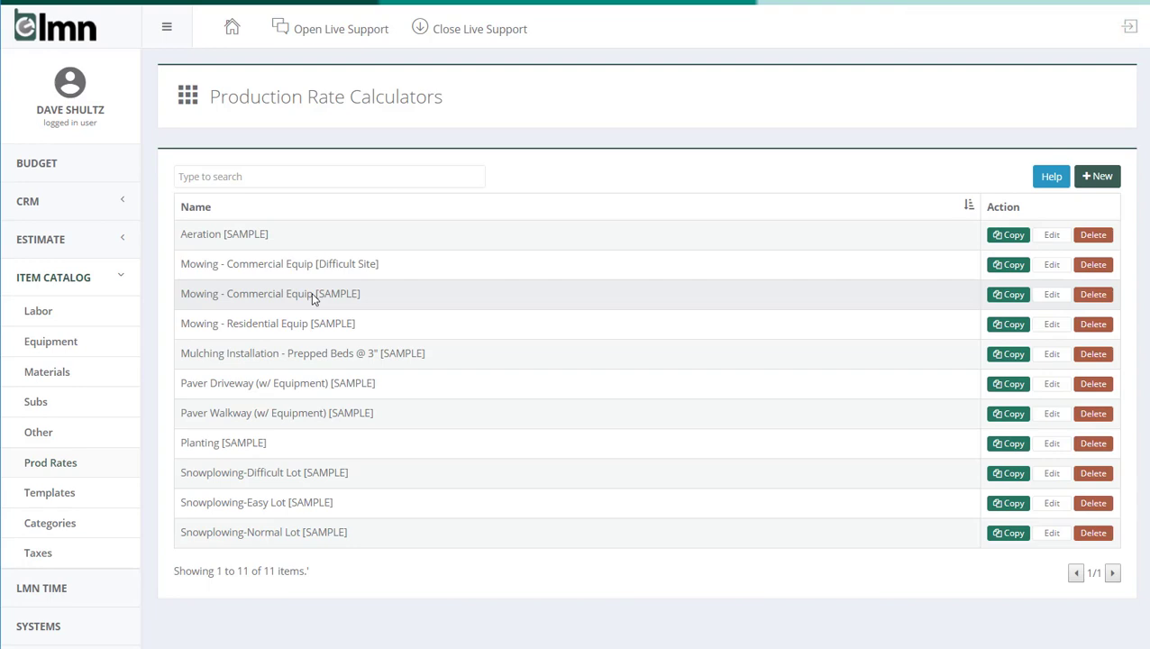
pyautogui.click(1016, 297)
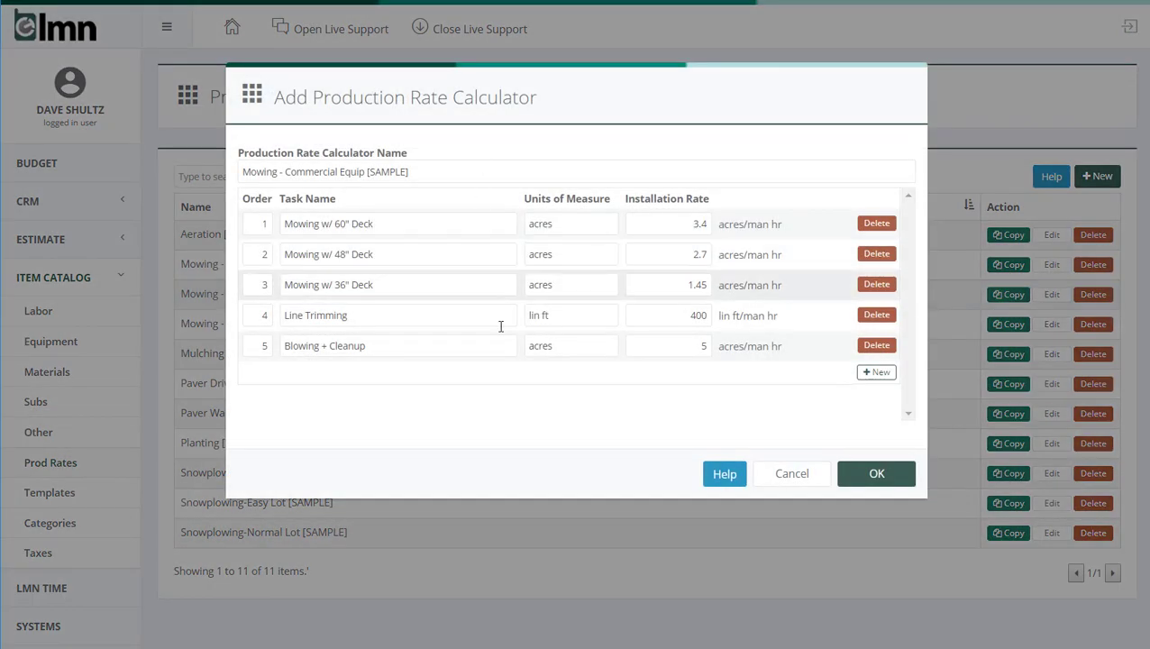
pyautogui.moveTo(367, 171); pyautogui.dragTo(409, 172)
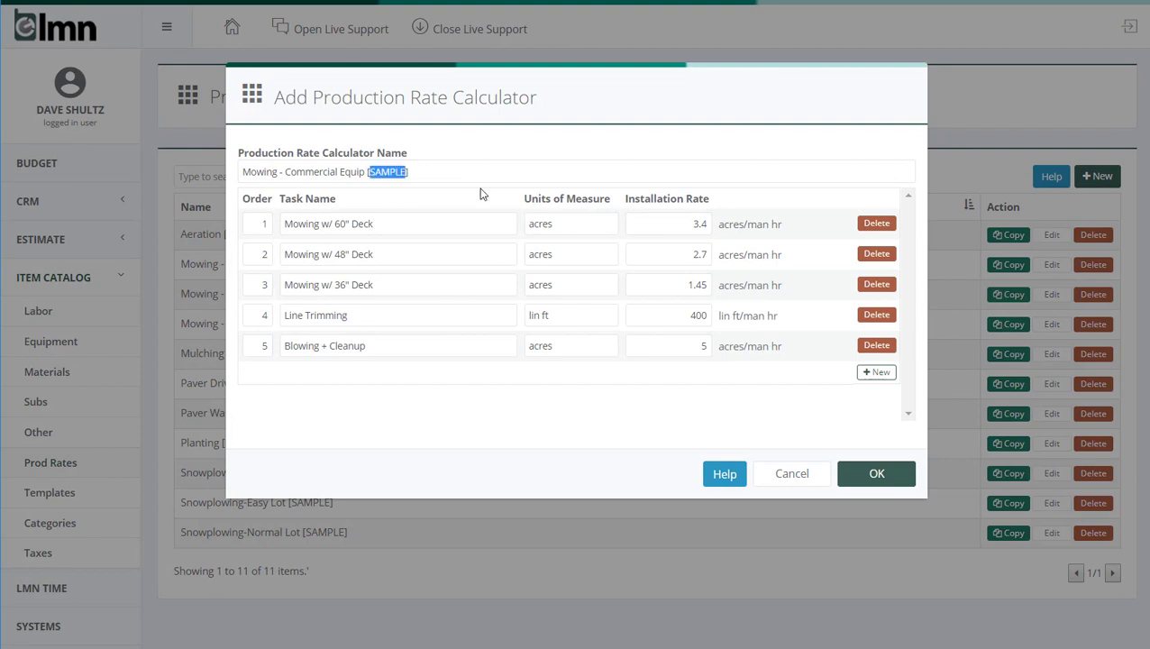
pyautogui.write('[EASY]')
# Set the copy's installation rates to 3.8 for the 60" deck, 3 for 48", 1.7 for 36" and 425 for Line Trimming, and save it
pyautogui.moveTo(682, 223); pyautogui.dragTo(775, 218)
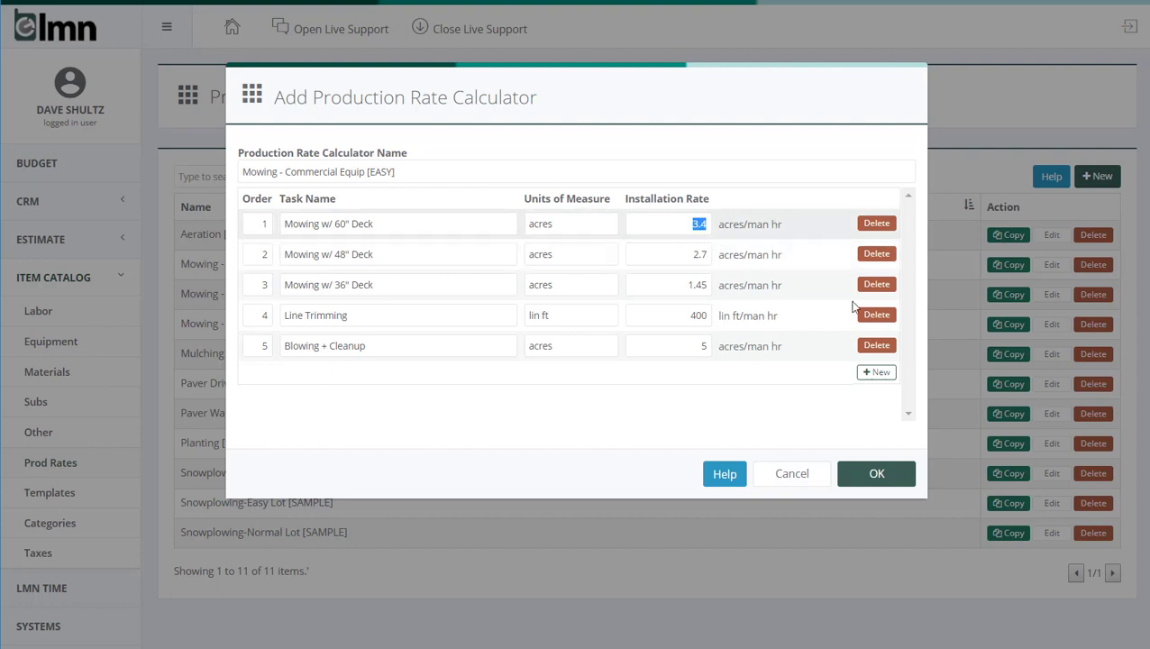
pyautogui.write('3.8')
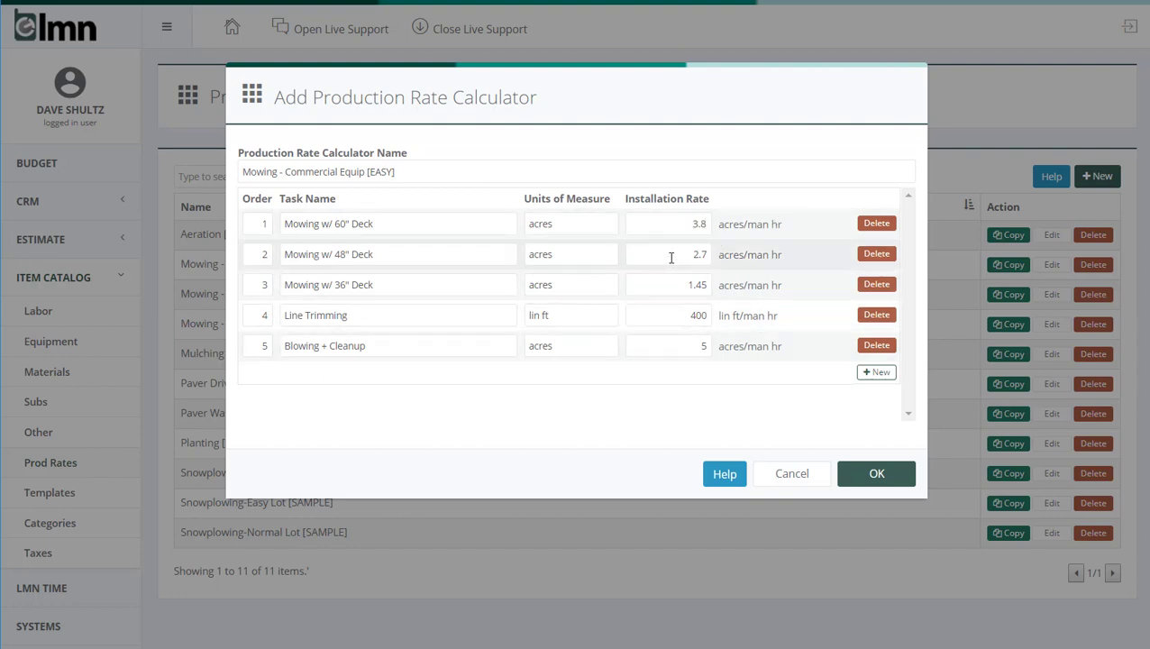
pyautogui.moveTo(671, 256); pyautogui.dragTo(750, 256)
pyautogui.write('3')
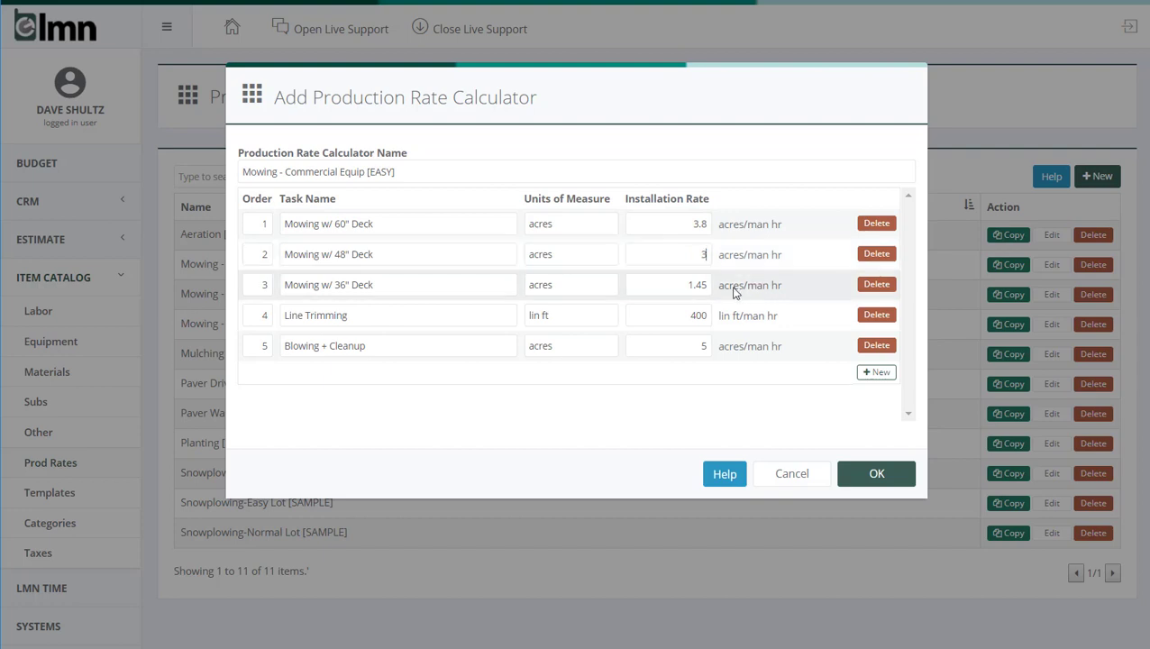
pyautogui.moveTo(678, 286); pyautogui.dragTo(756, 289)
pyautogui.write('1.7')
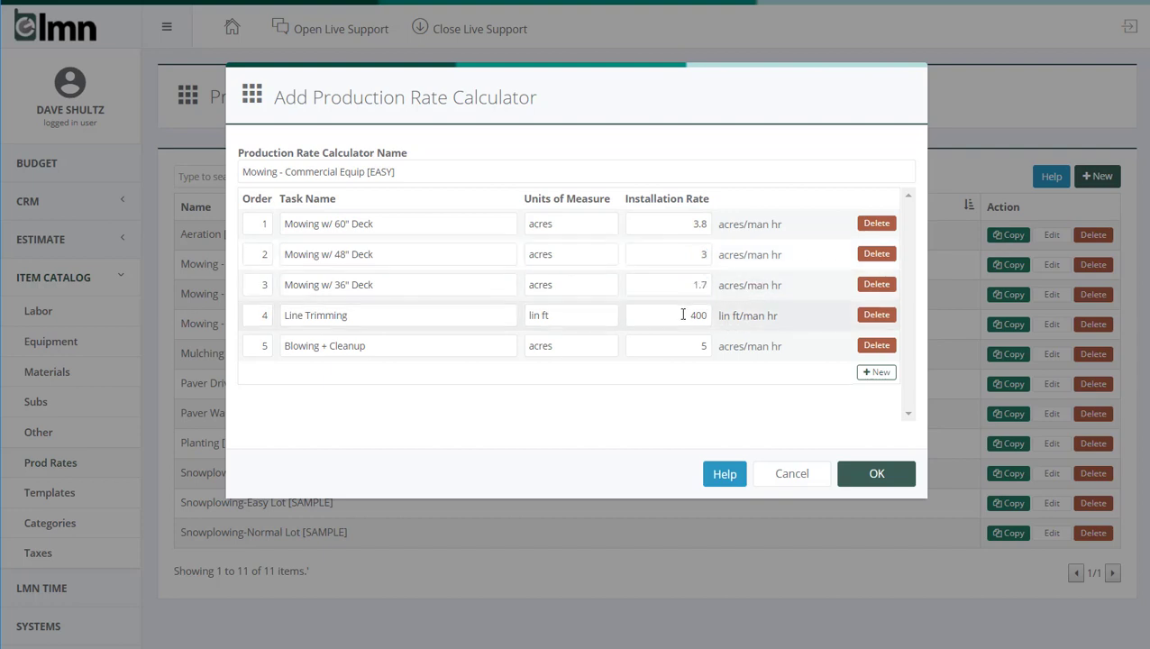
pyautogui.moveTo(679, 315); pyautogui.dragTo(738, 307)
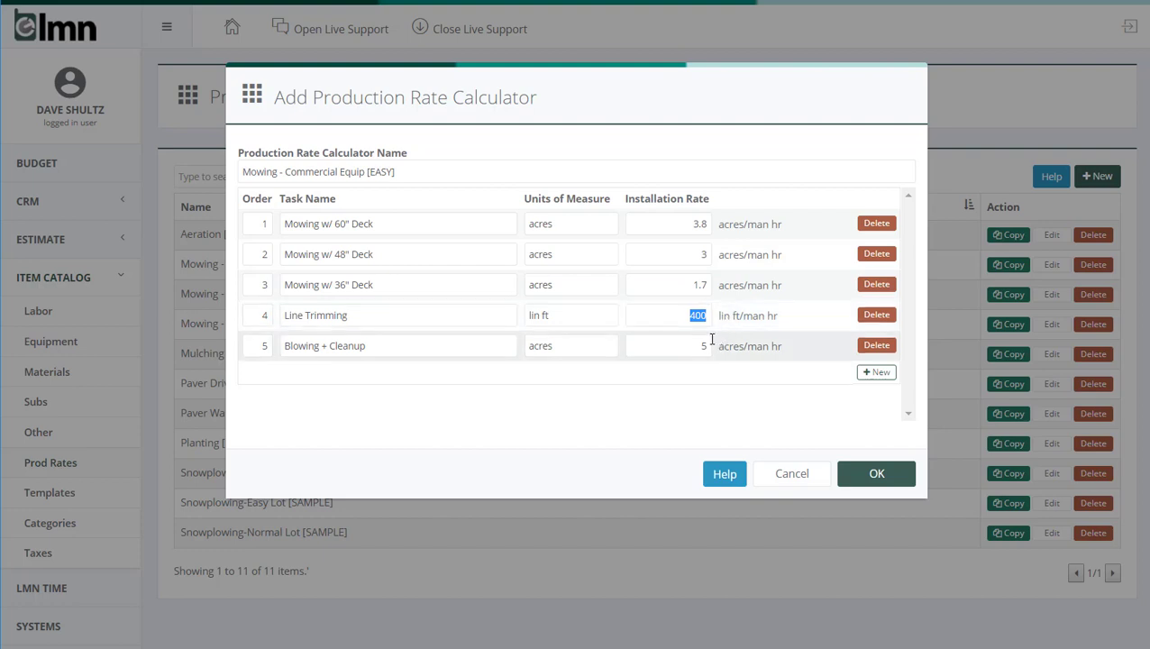
pyautogui.write('425')
pyautogui.press('Tab')
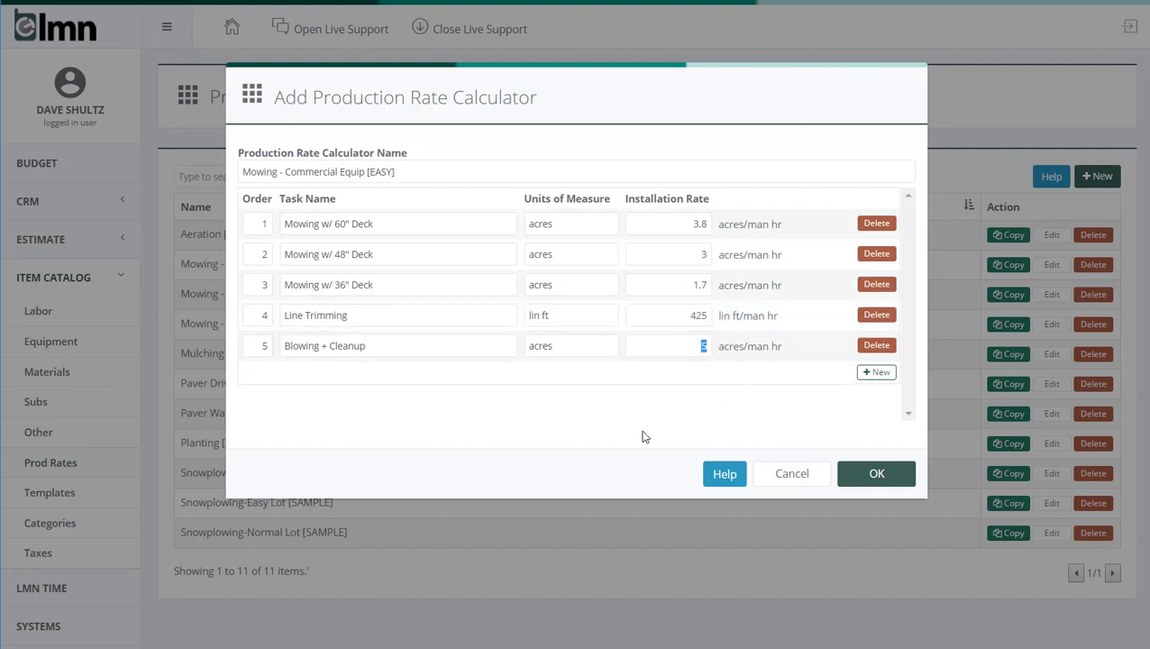
pyautogui.click(876, 480)
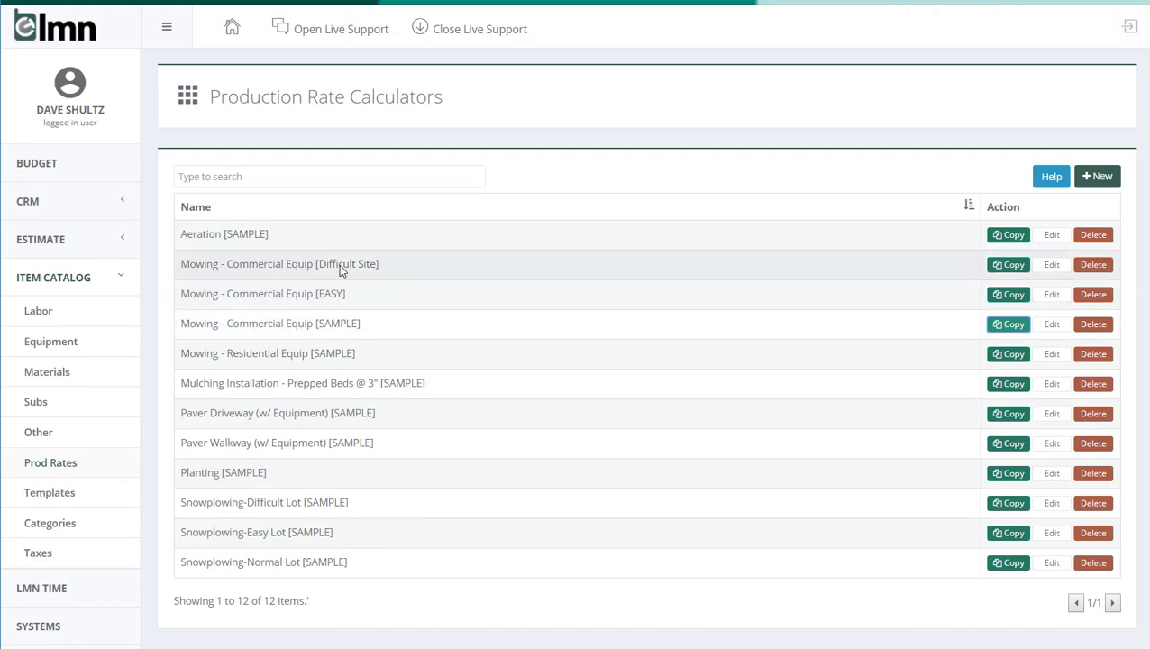
# Review the installation rates of the Mowing - Commercial Equip [Difficult Site] calculator and close it without saving
pyautogui.click(290, 264)
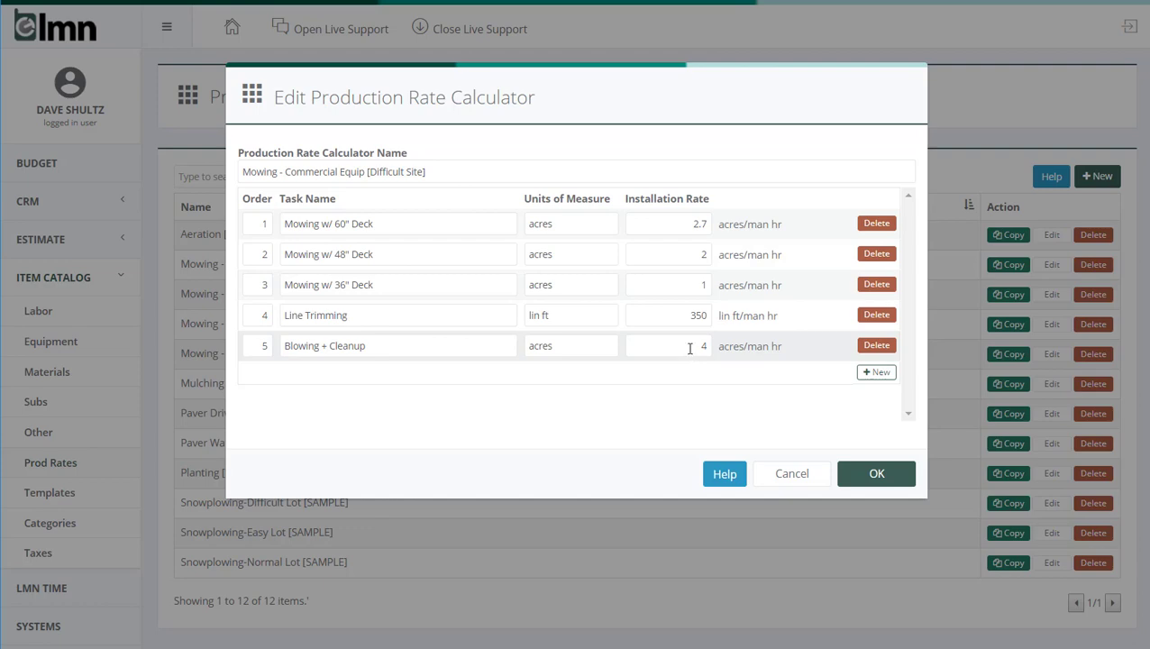
pyautogui.click(770, 475)
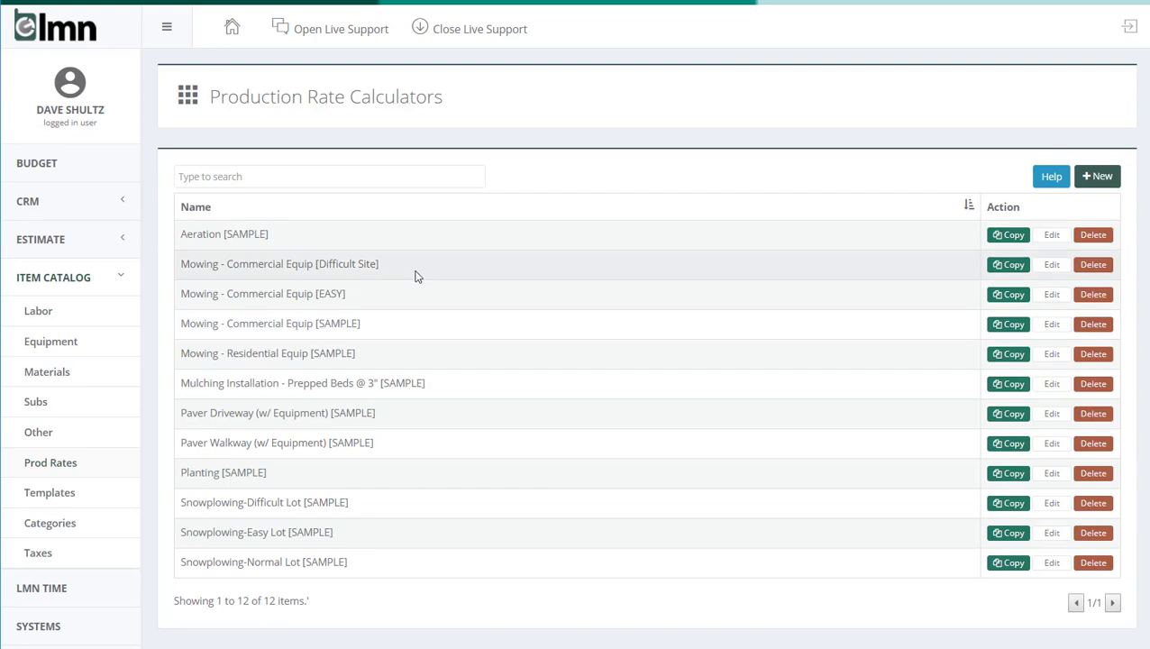
# Examine the task names and installation rates in the Mulching Installation - Prepped Beds @ 3" [SAMPLE] calculator, from wheelbarrow to blower truck, and close it without saving
pyautogui.click(249, 382)
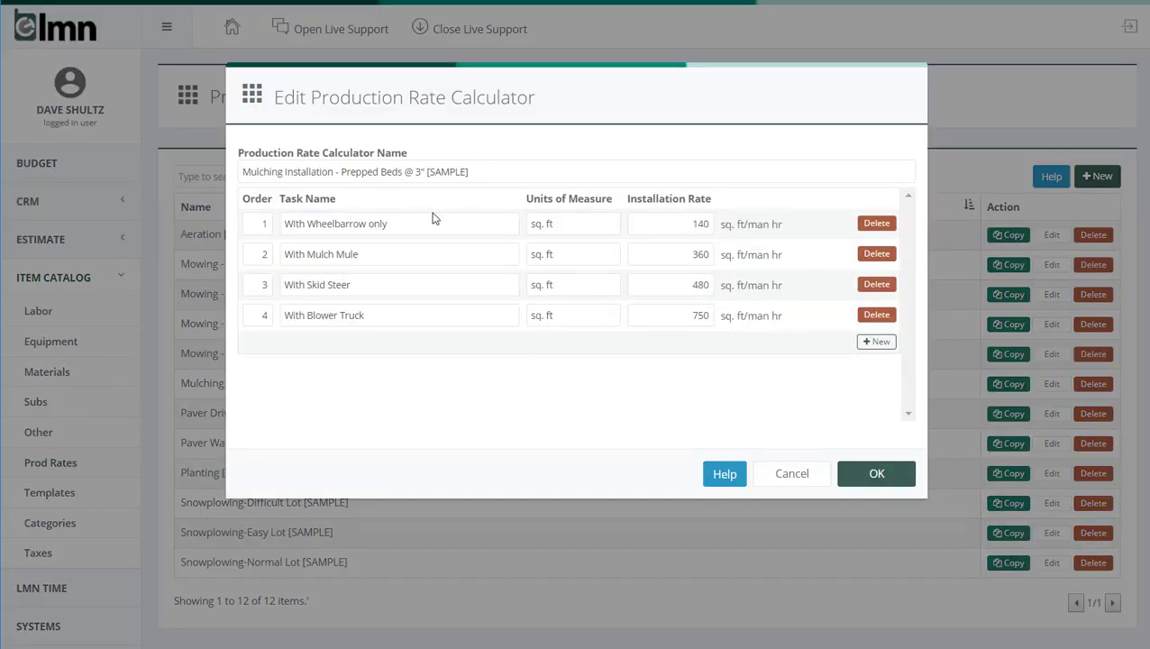
pyautogui.moveTo(421, 217); pyautogui.dragTo(283, 221)
pyautogui.moveTo(371, 253); pyautogui.dragTo(267, 257)
pyautogui.moveTo(384, 278); pyautogui.dragTo(272, 278)
pyautogui.moveTo(403, 309); pyautogui.dragTo(273, 313)
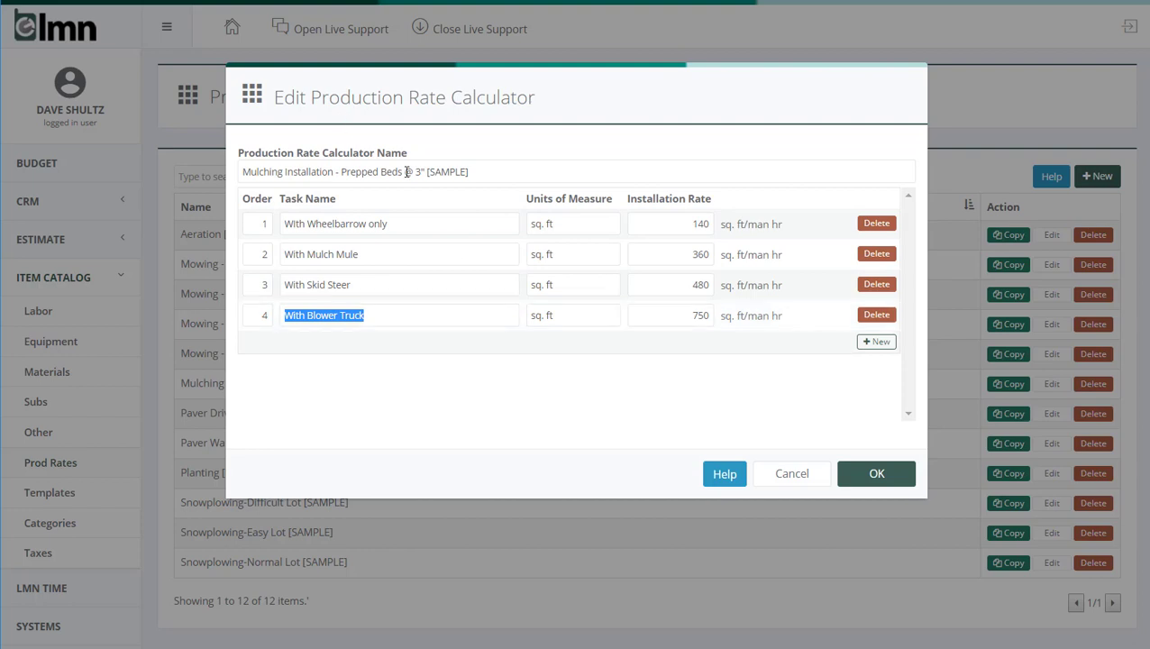
pyautogui.click(712, 221)
pyautogui.doubleClick(712, 222)
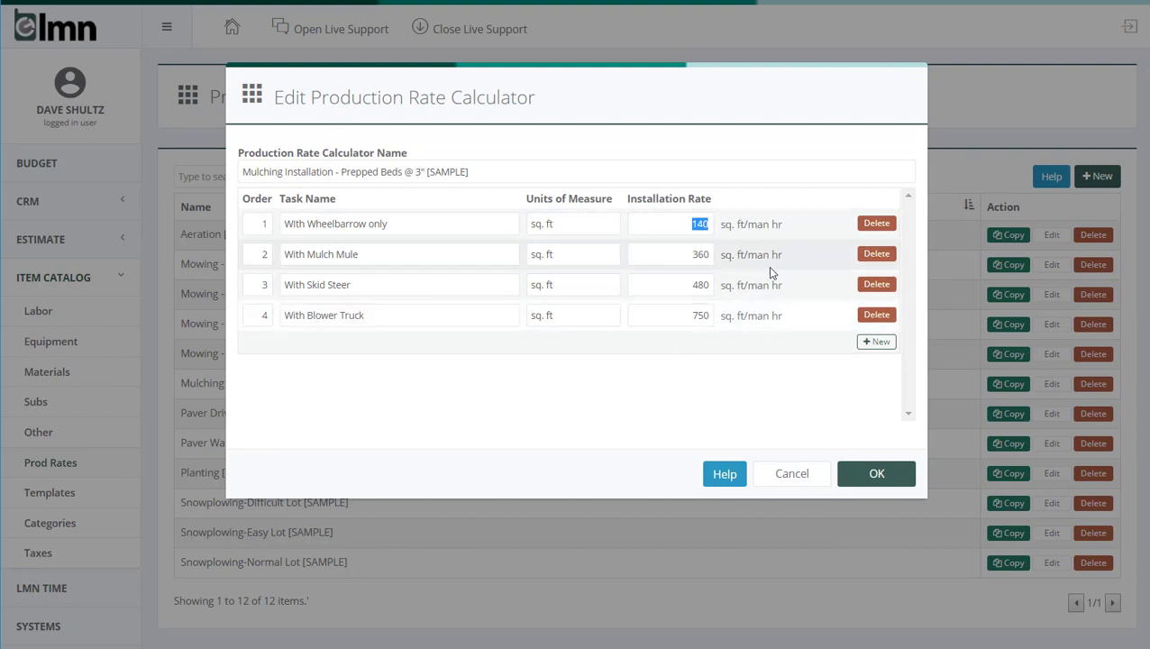
pyautogui.doubleClick(701, 316)
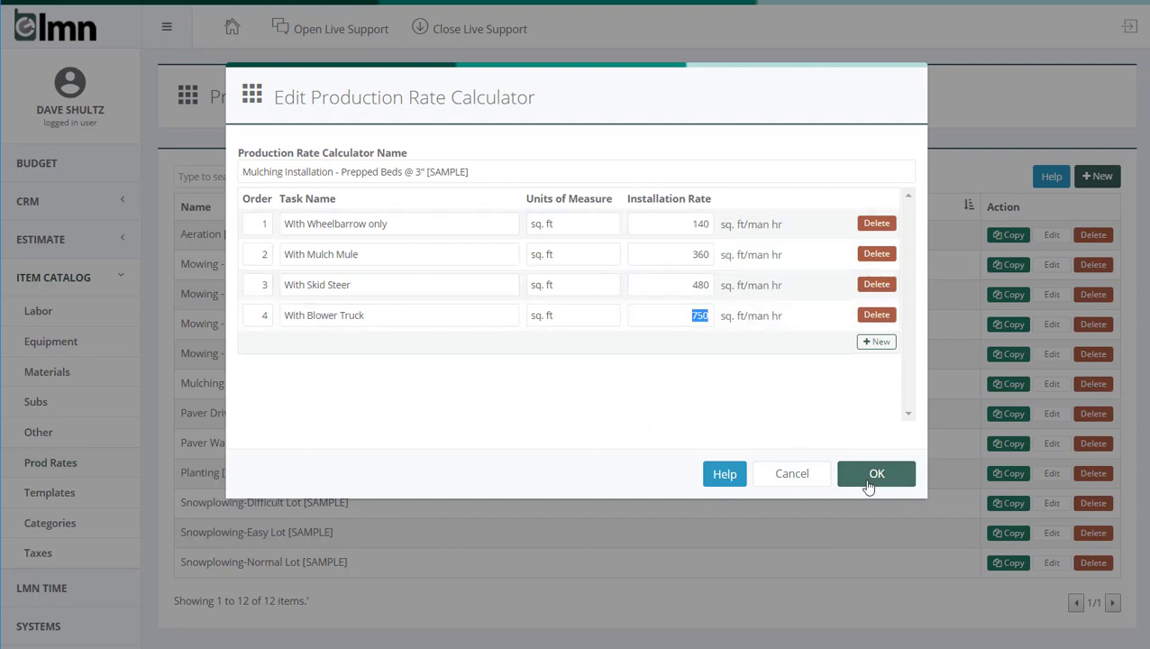
pyautogui.click(793, 478)
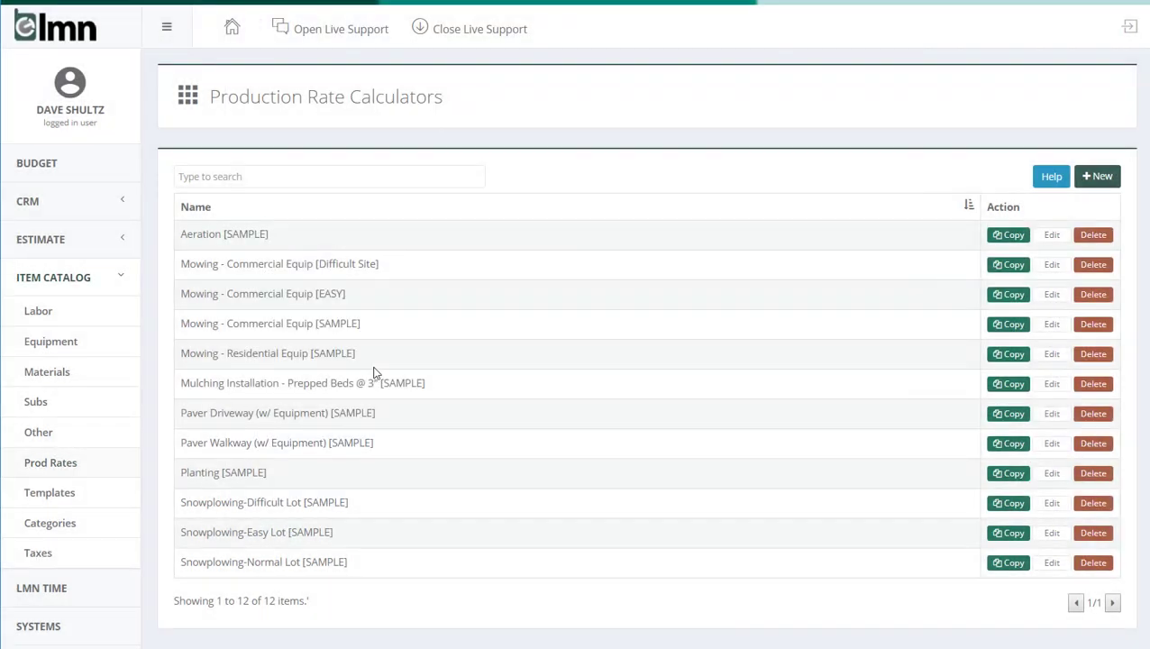
# Examine the units of measure and installation rates for groundcovers and pots in the Planting [SAMPLE] calculator and close it without saving
pyautogui.click(256, 475)
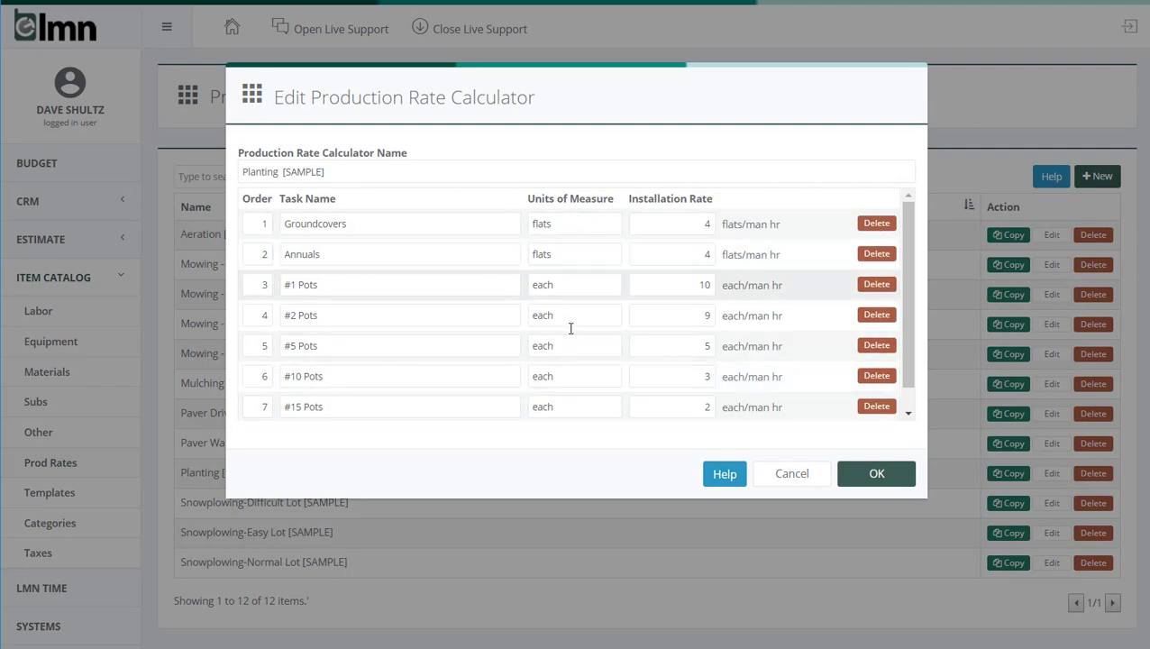
pyautogui.click(561, 216)
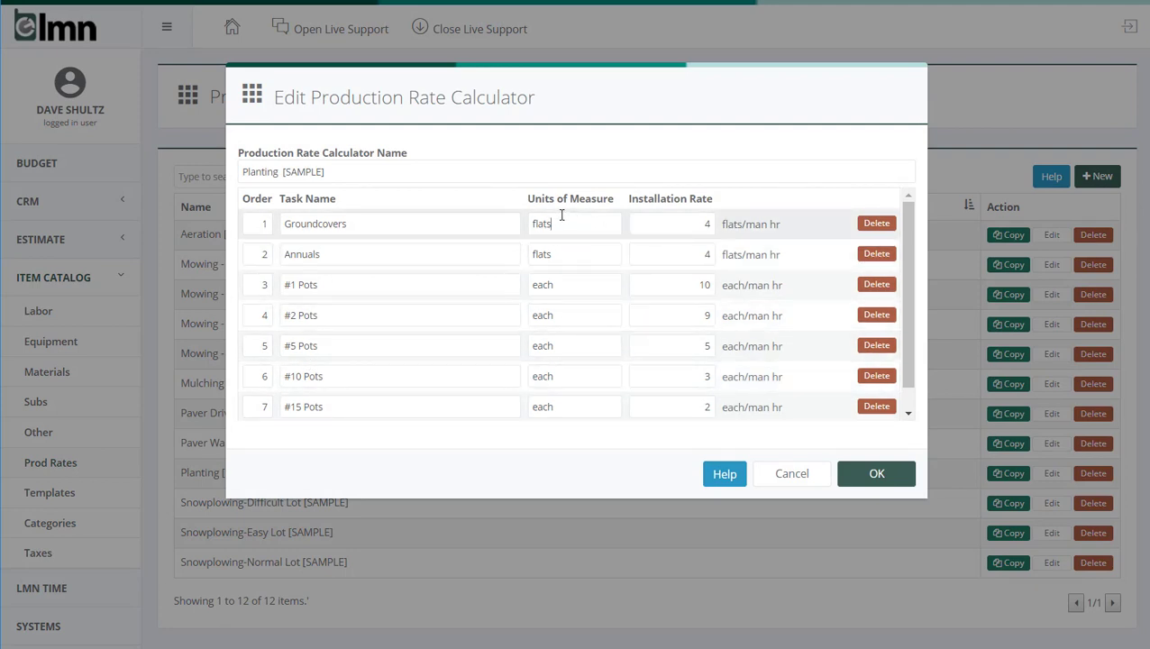
pyautogui.click(681, 227)
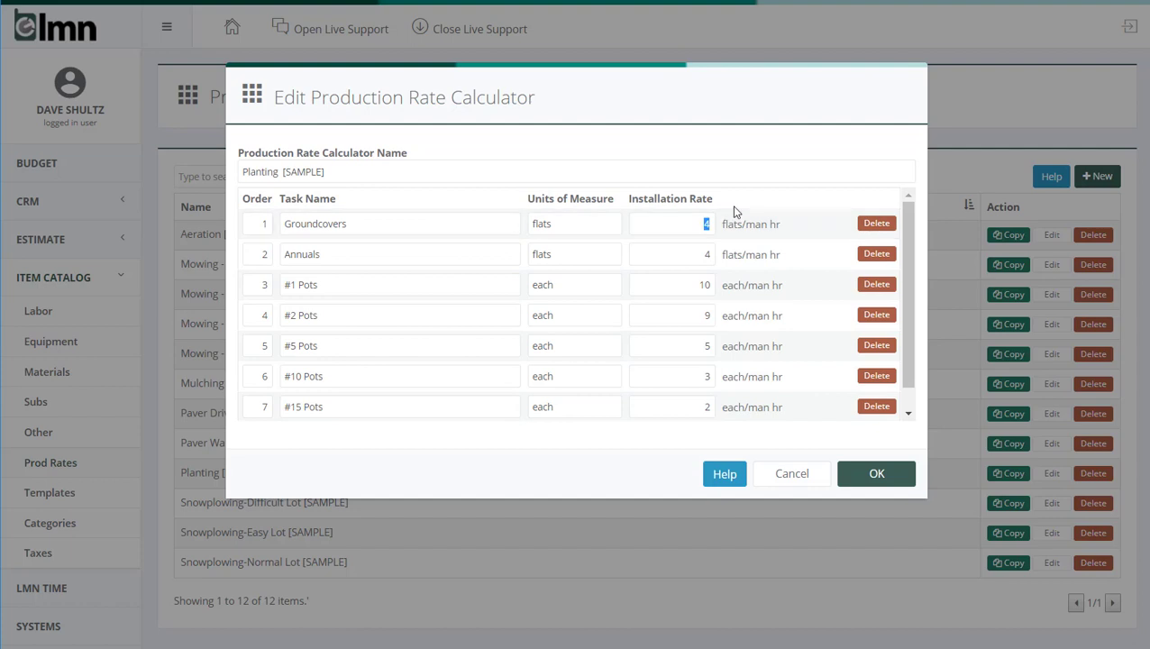
pyautogui.click(677, 346)
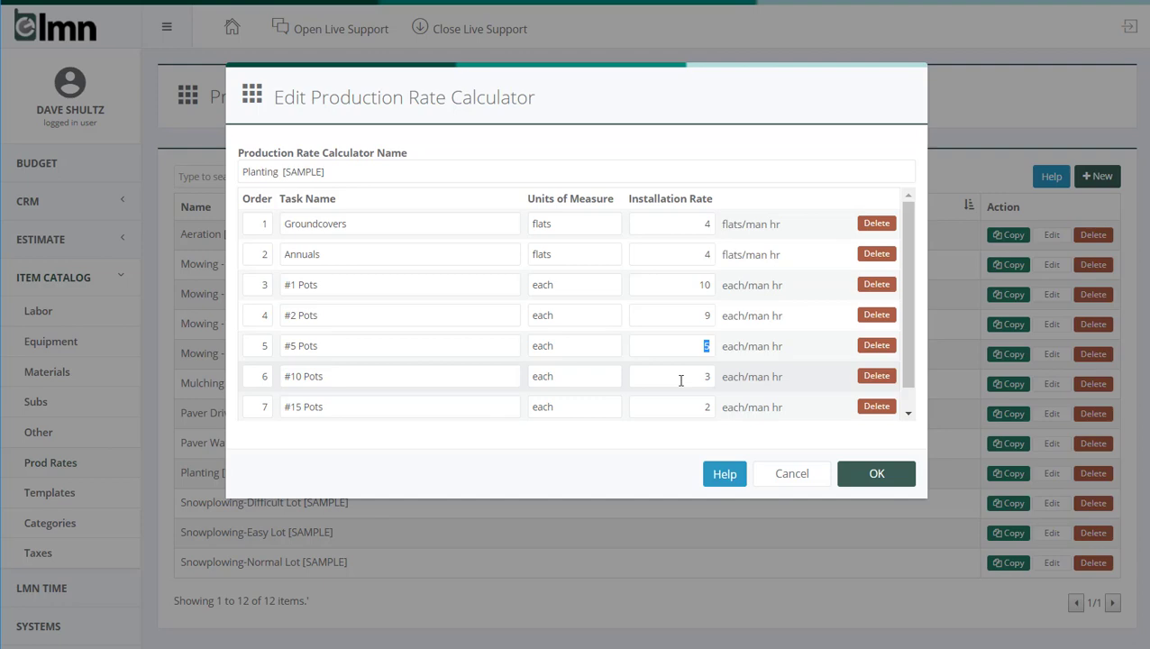
pyautogui.click(800, 472)
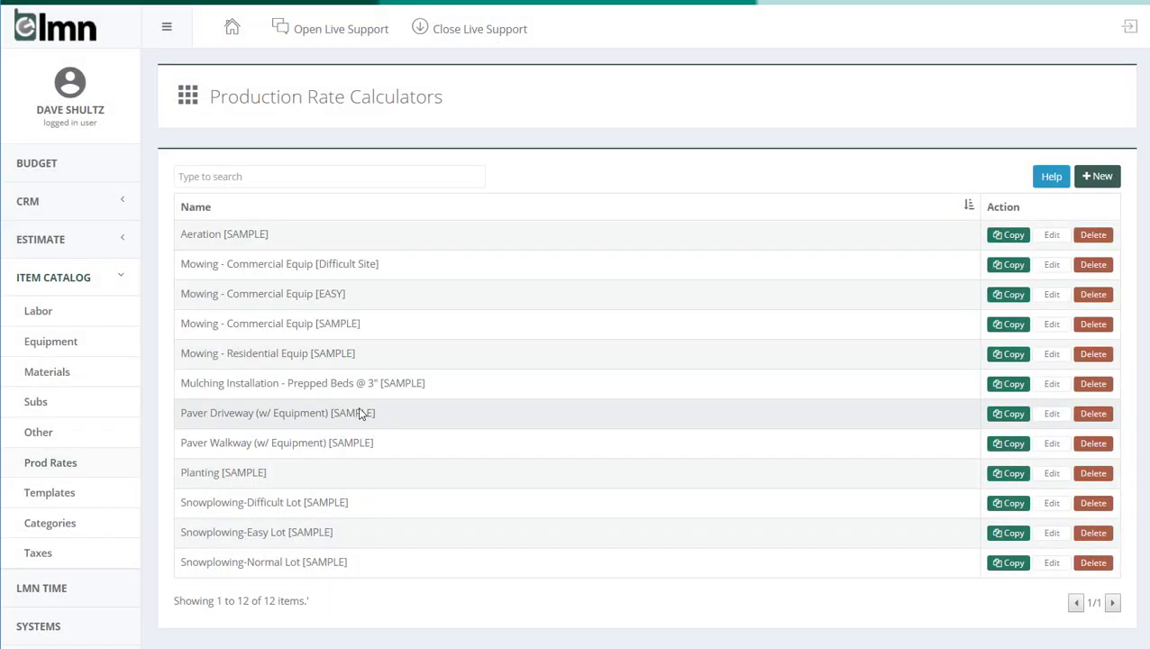
# Review the plowing, salting and walks tasks in the Snowplowing-Normal Lot [SAMPLE] calculator and close it without saving
pyautogui.click(257, 563)
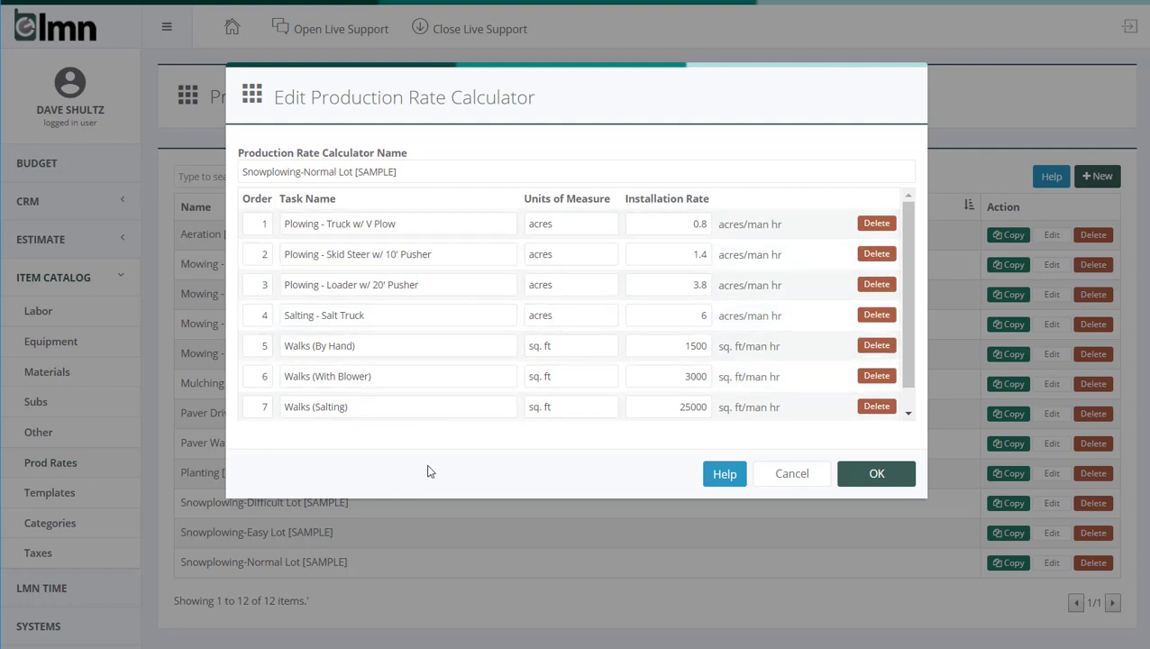
pyautogui.click(815, 474)
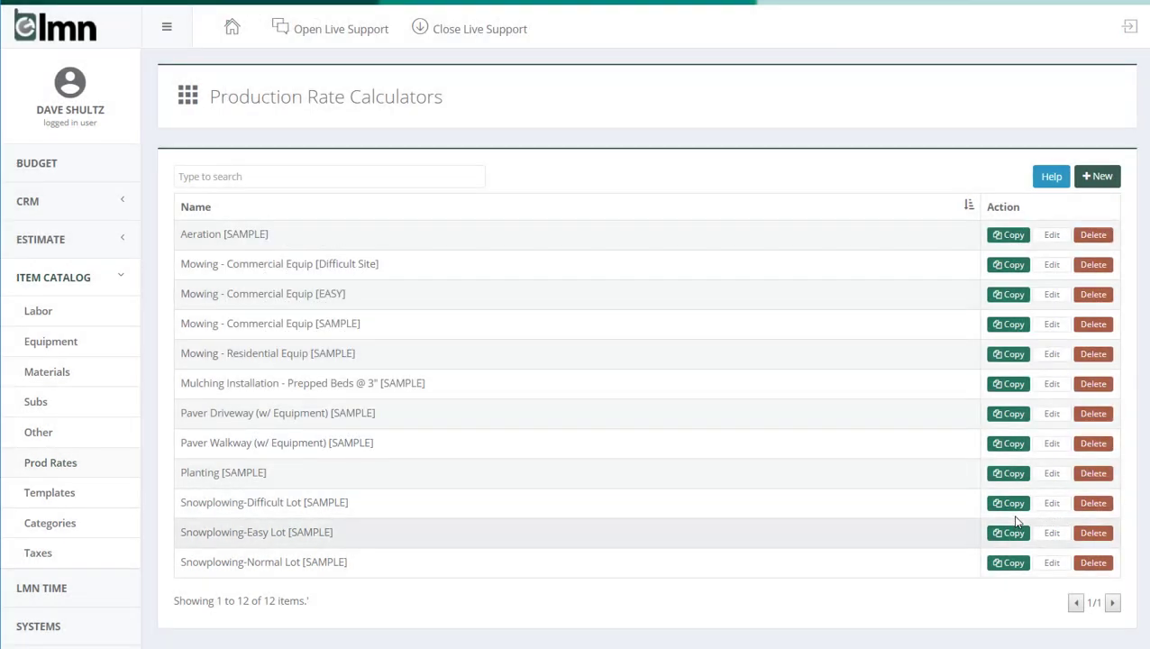